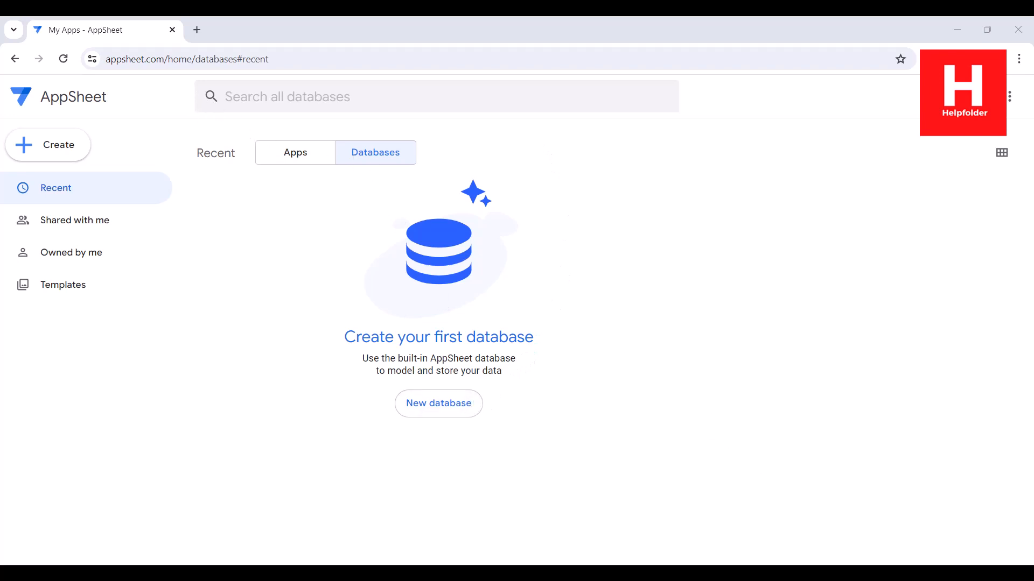
Create a new database and add a blank second table to it.
left_click(425, 415)
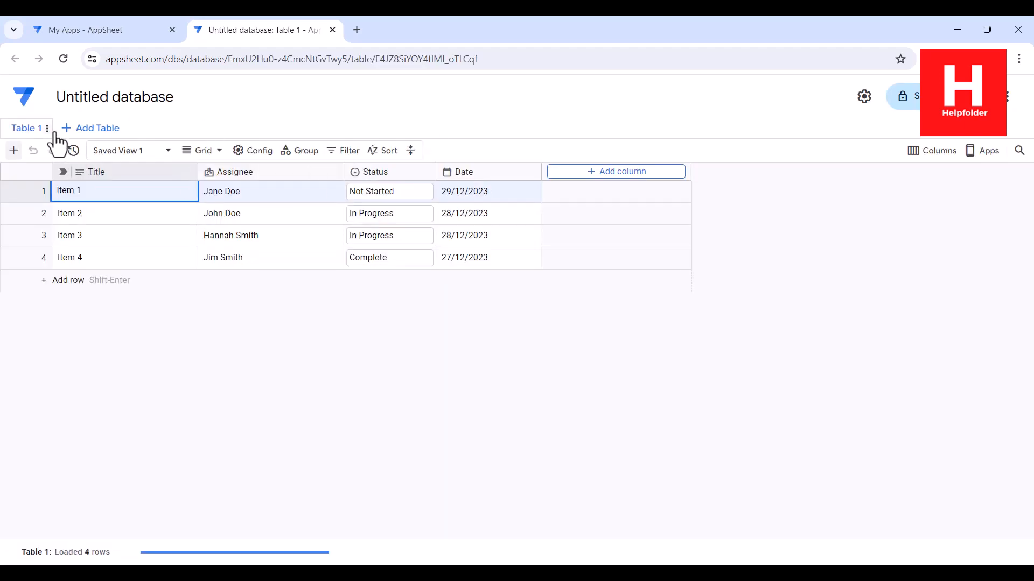
left_click(100, 130)
left_click(133, 154)
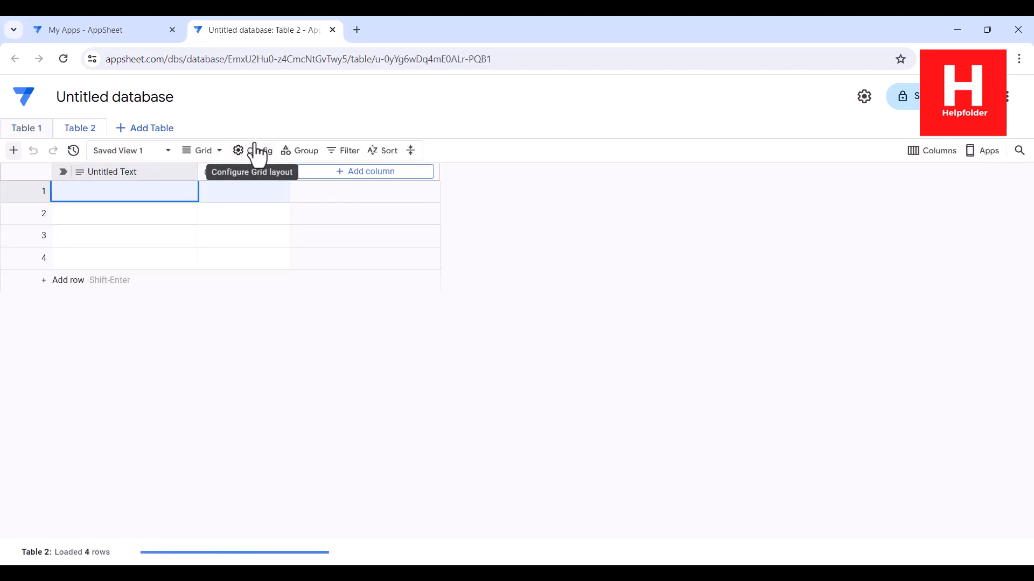
Delete the Untitled Dropdown column from Table 2.
left_click(281, 172)
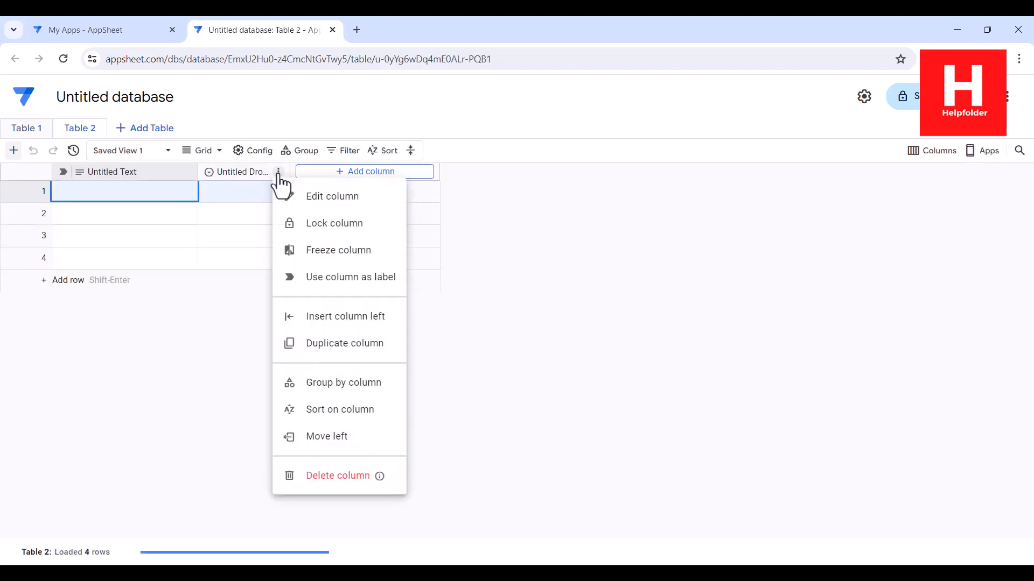
left_click(311, 486)
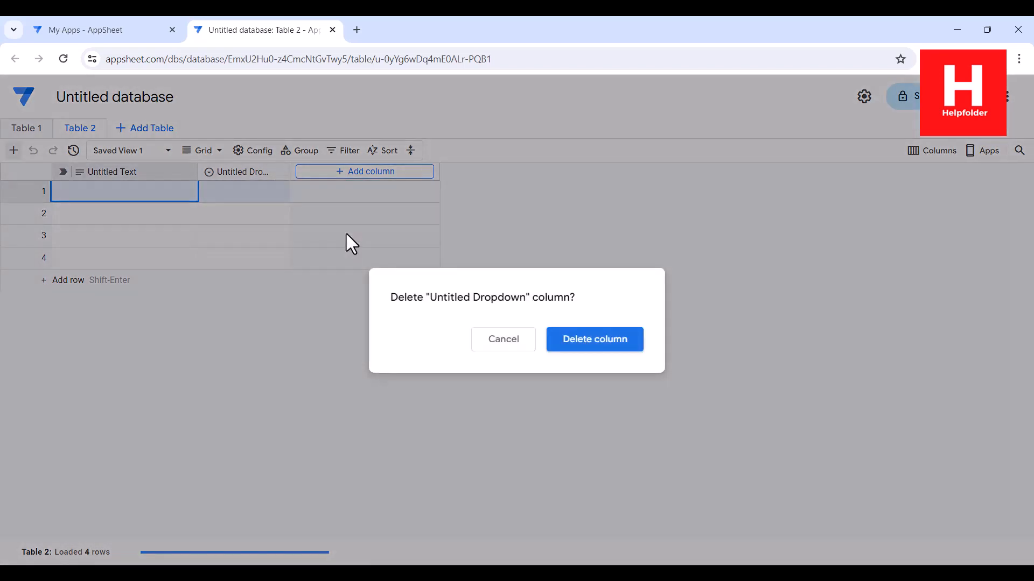
left_click(618, 347)
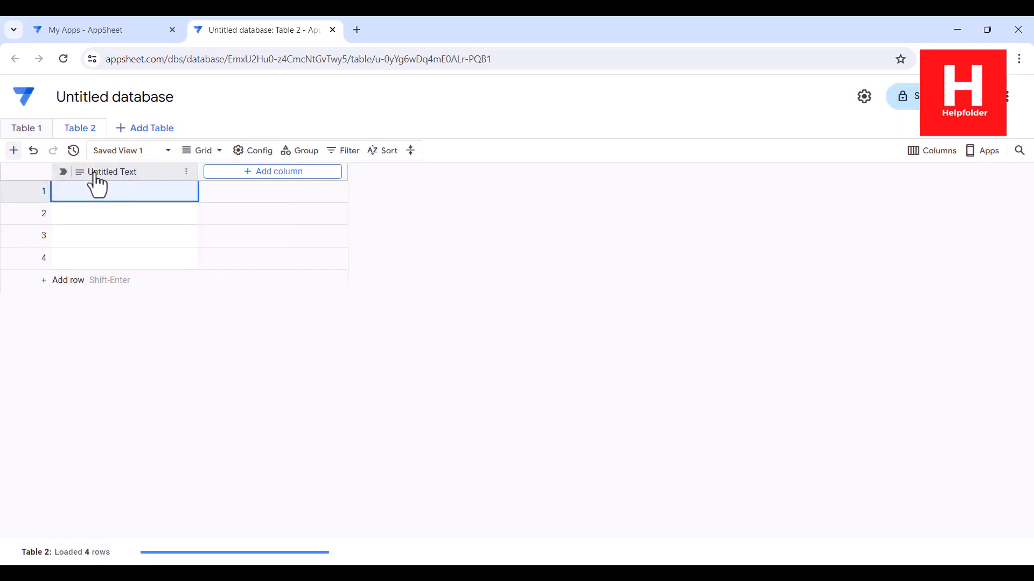
Try to delete the Untitled Text column from Table 2.
left_click(187, 171)
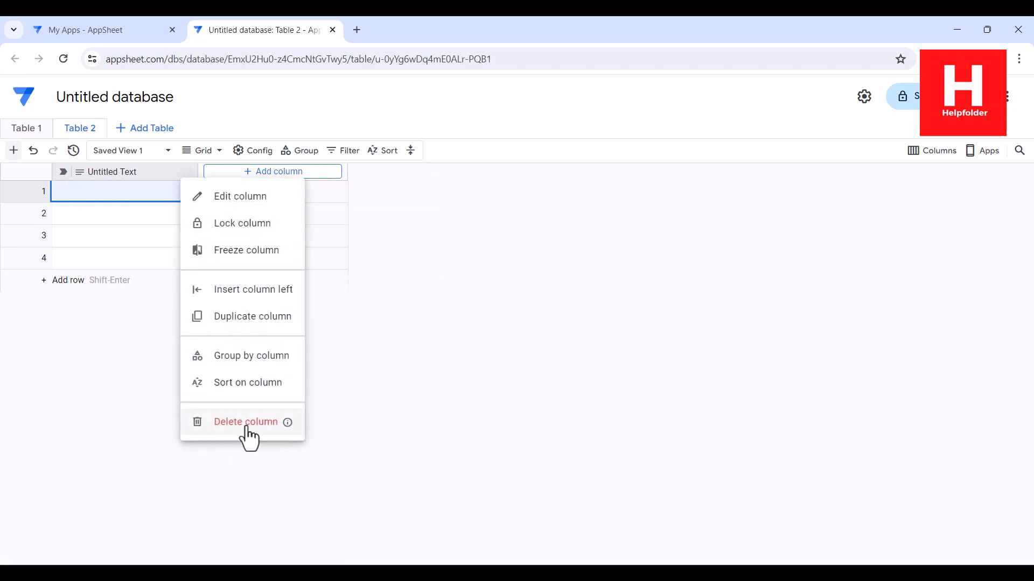
left_click(246, 422)
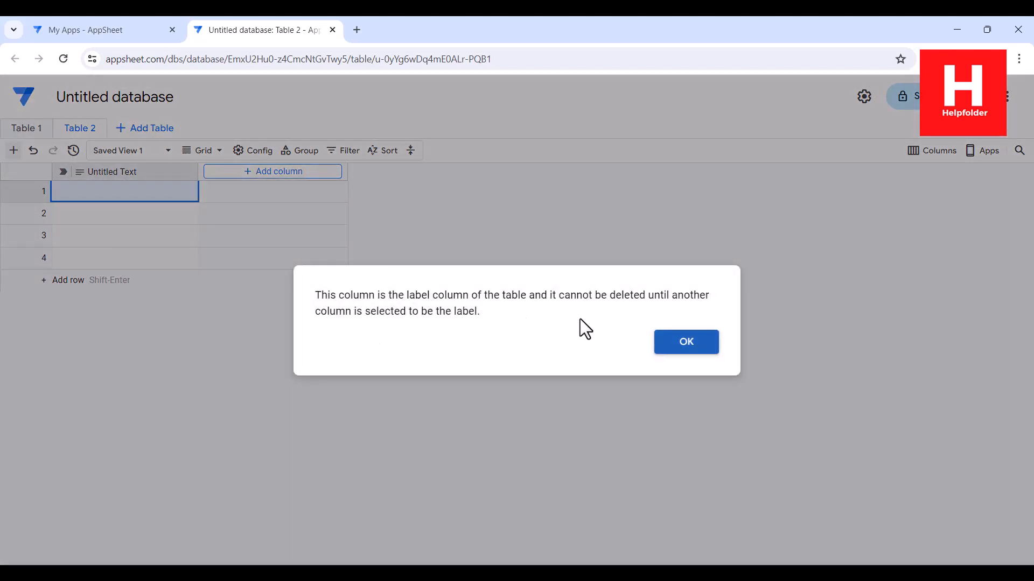
left_click(687, 342)
Add a column named Bid ID of type Number to Table 2.
left_click(279, 172)
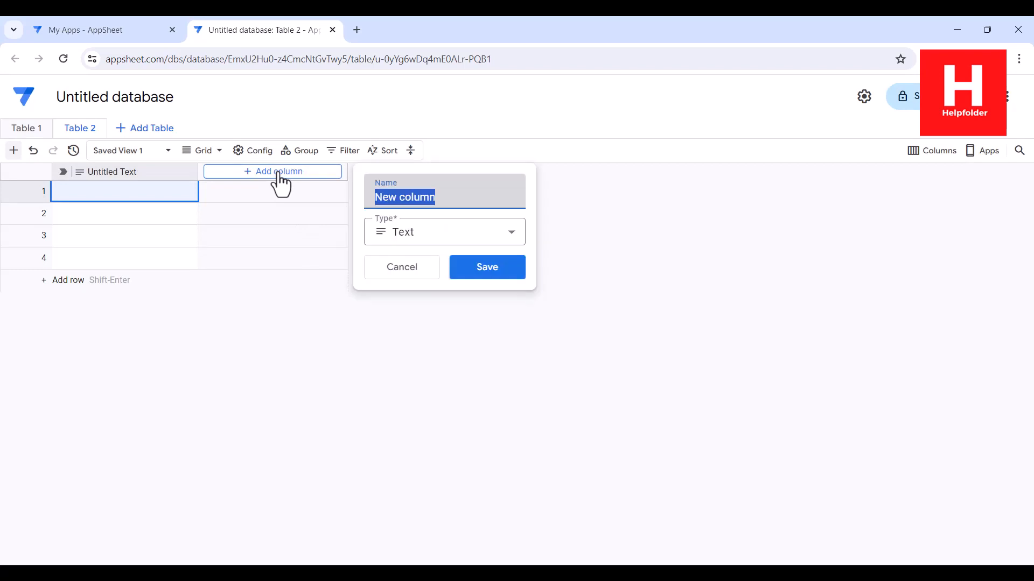
type("Bid ID")
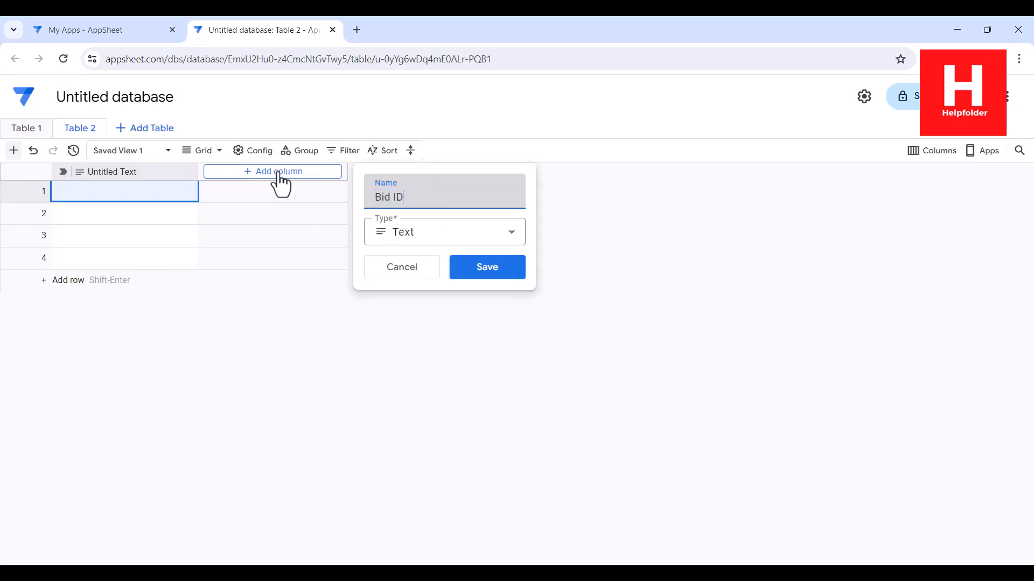
left_click(395, 235)
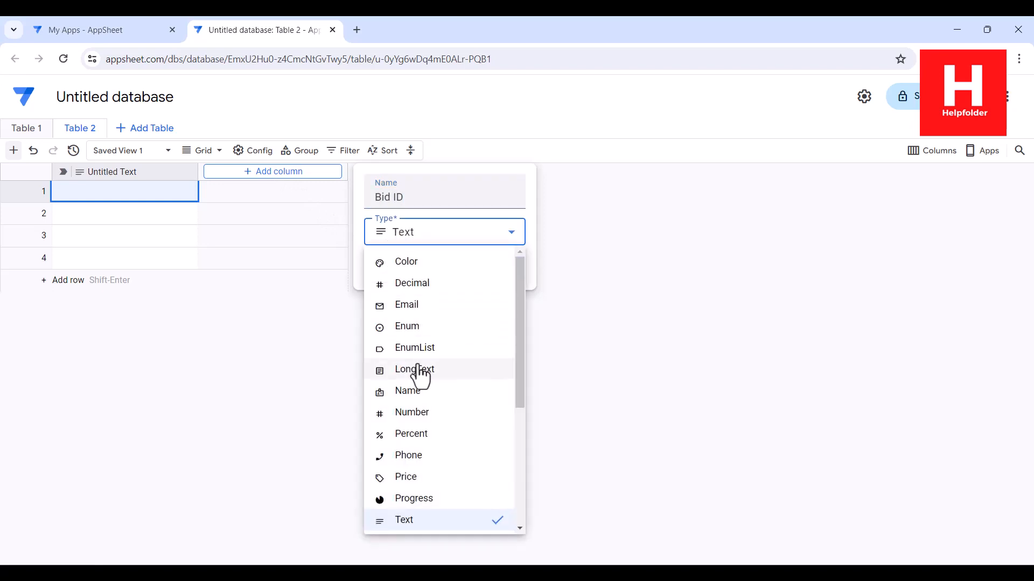
left_click(422, 414)
left_click(487, 268)
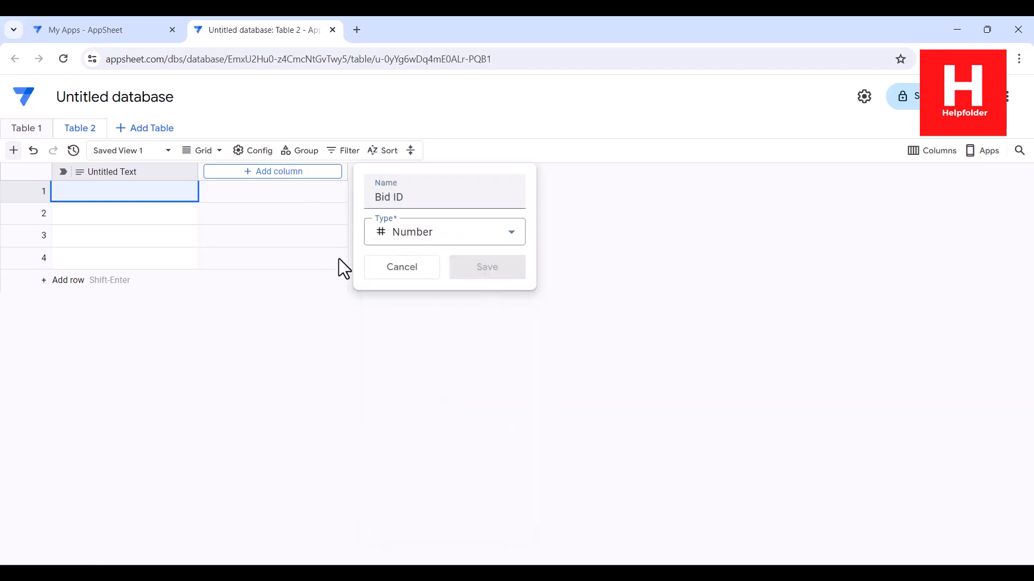
Make Bid ID the label column of Table 2 and delete the Untitled Text column.
left_click(253, 172)
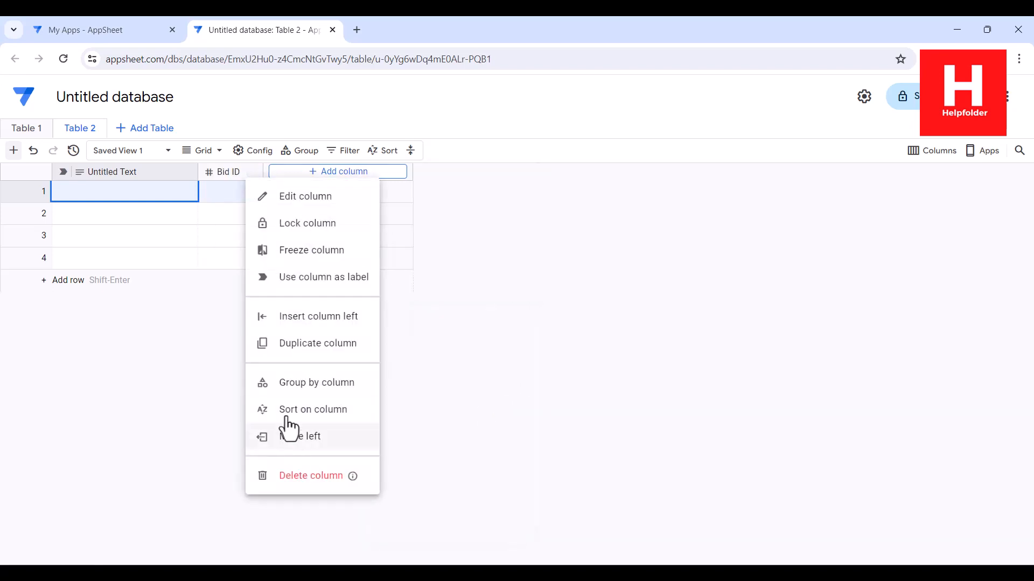
left_click(212, 212)
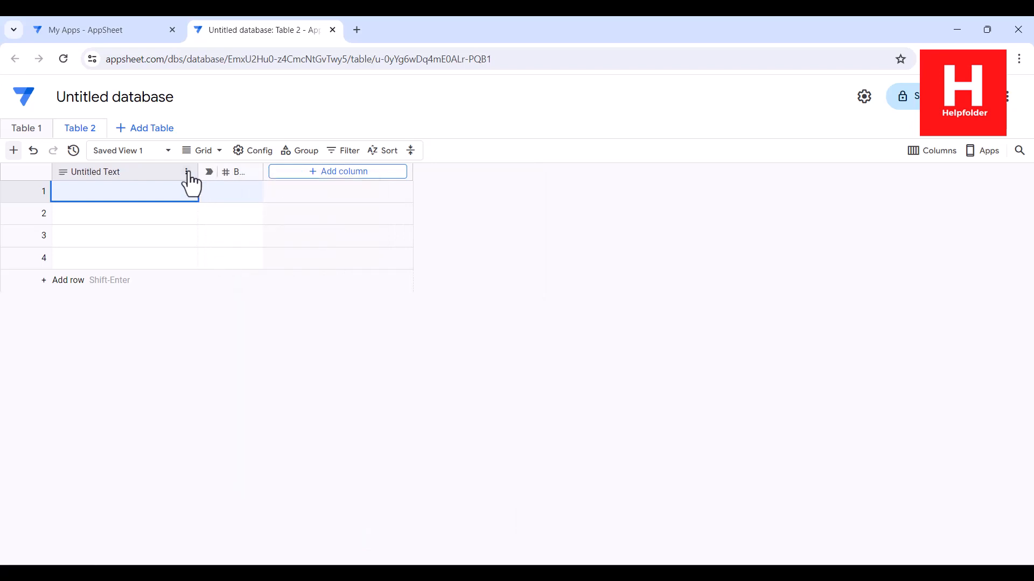
left_click(186, 173)
left_click(240, 476)
left_click(607, 338)
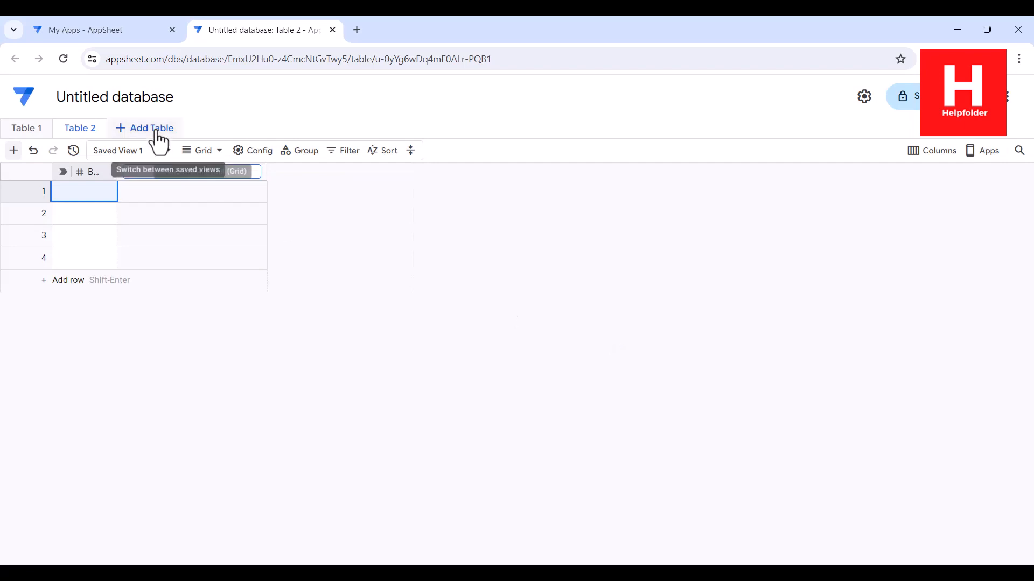
Rename the untitled database as mydb.
left_click_drag(173, 96, 12, 93)
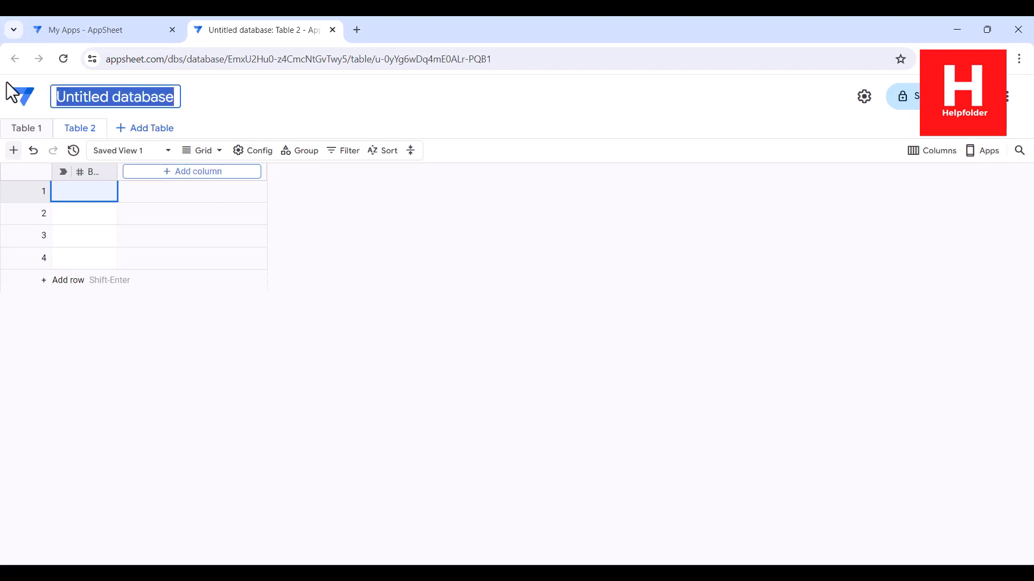
type("mydb")
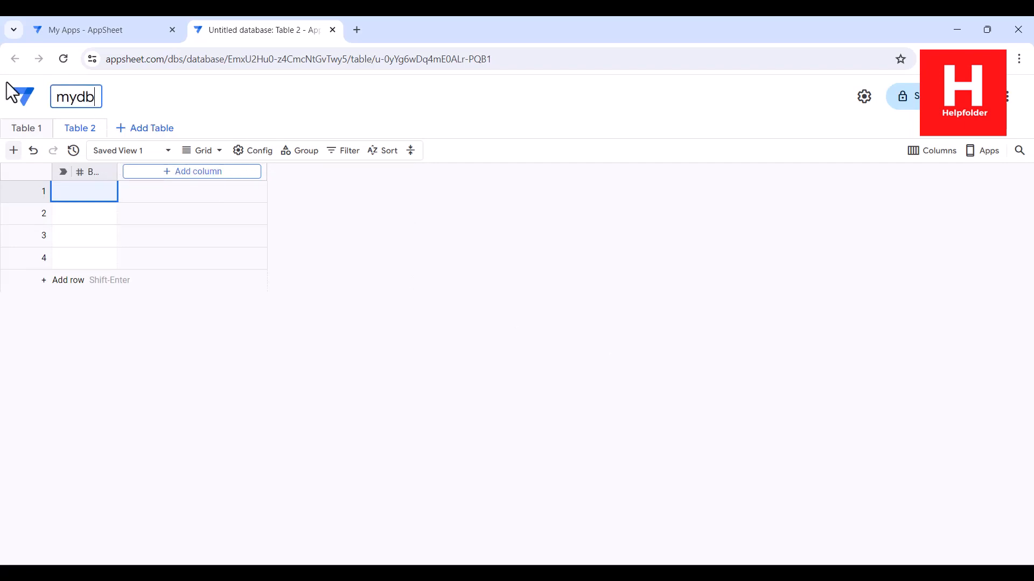
key("Return")
Rename Table 2 as Bid Tracker in its table settings and save the change.
left_click(101, 130)
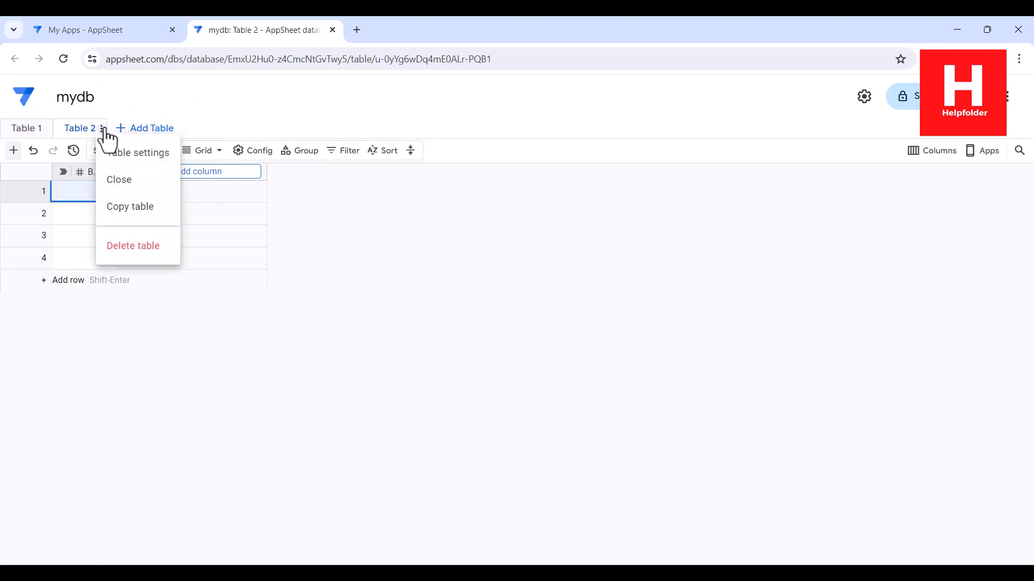
left_click(127, 157)
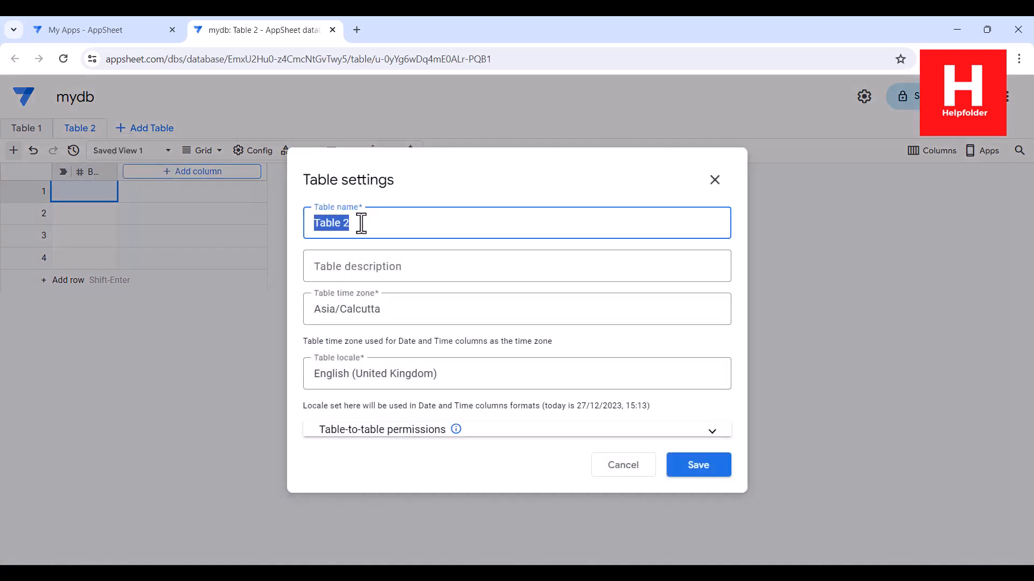
left_click_drag(362, 223, 316, 222)
type("Bid Tracker")
left_click(695, 473)
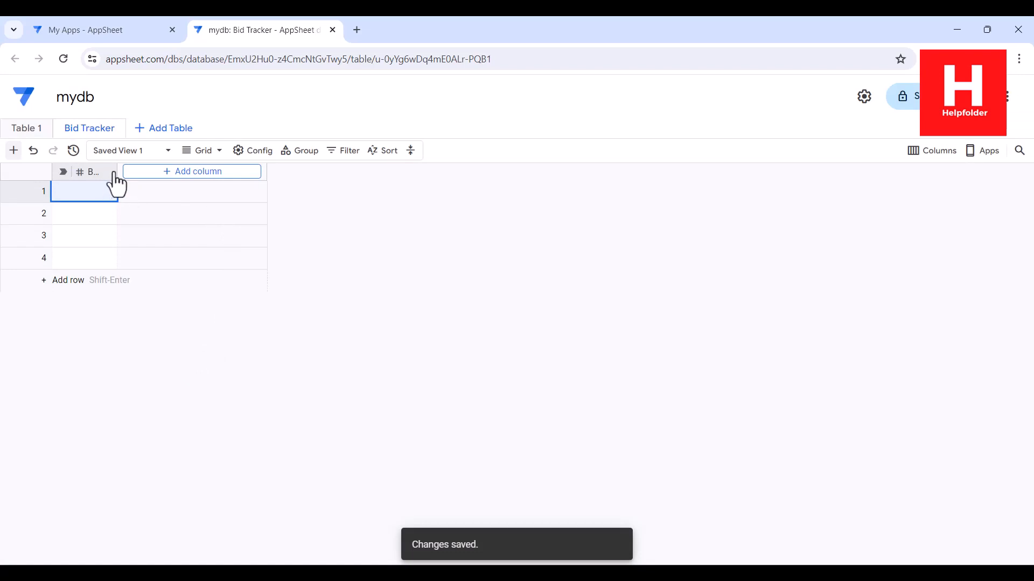
Widen the Bid ID column and add a Text column named Description after it.
left_click_drag(116, 172, 174, 172)
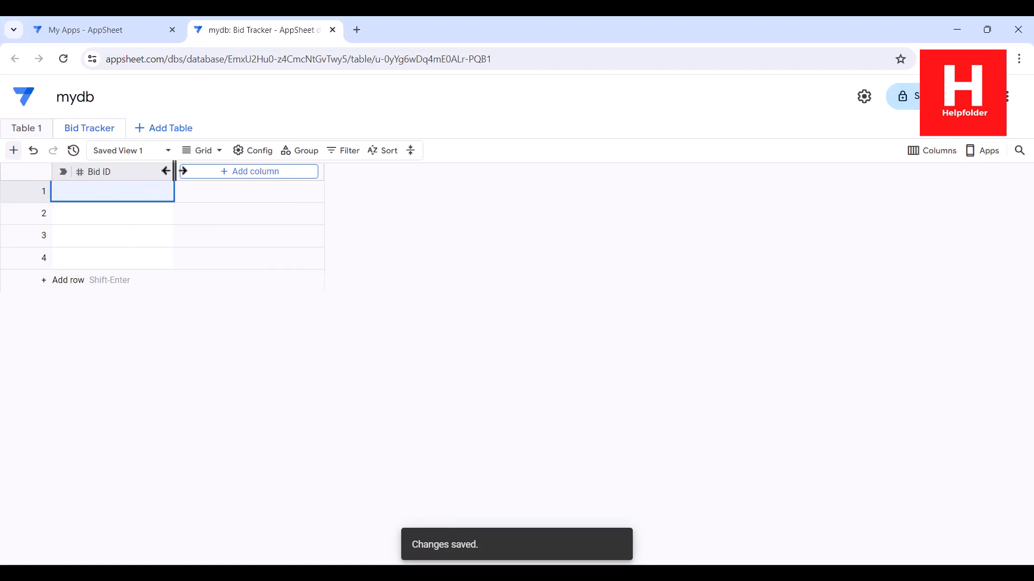
left_click(243, 175)
type("Description")
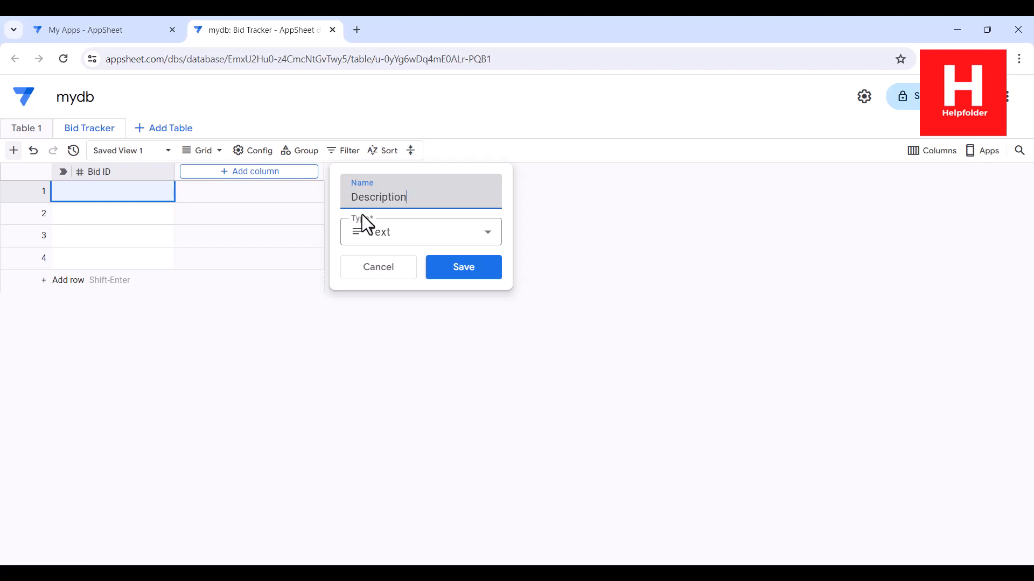
left_click(463, 272)
Add a column named Date of type Date to the Bid Tracker table.
left_click(350, 173)
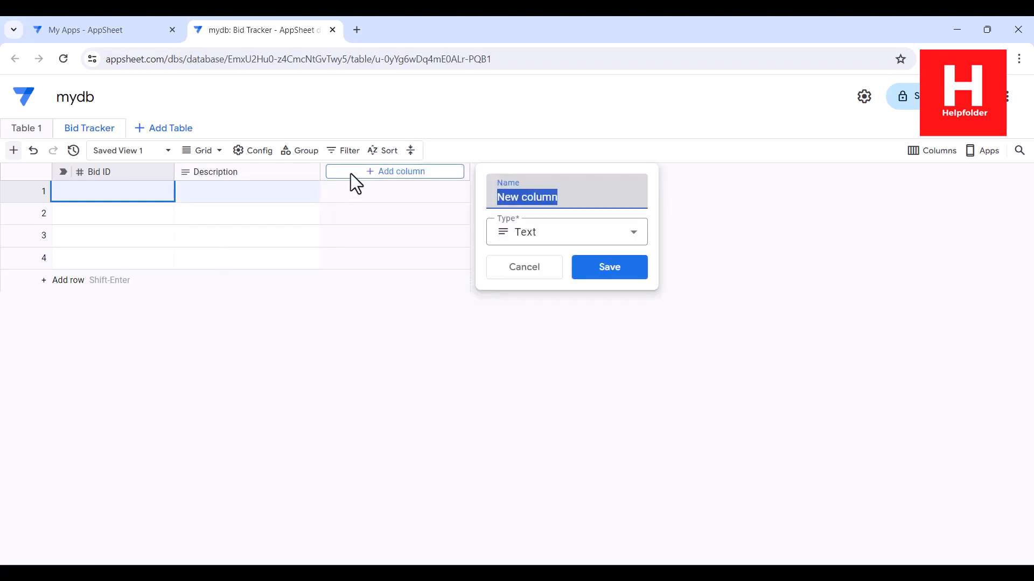
type("Date")
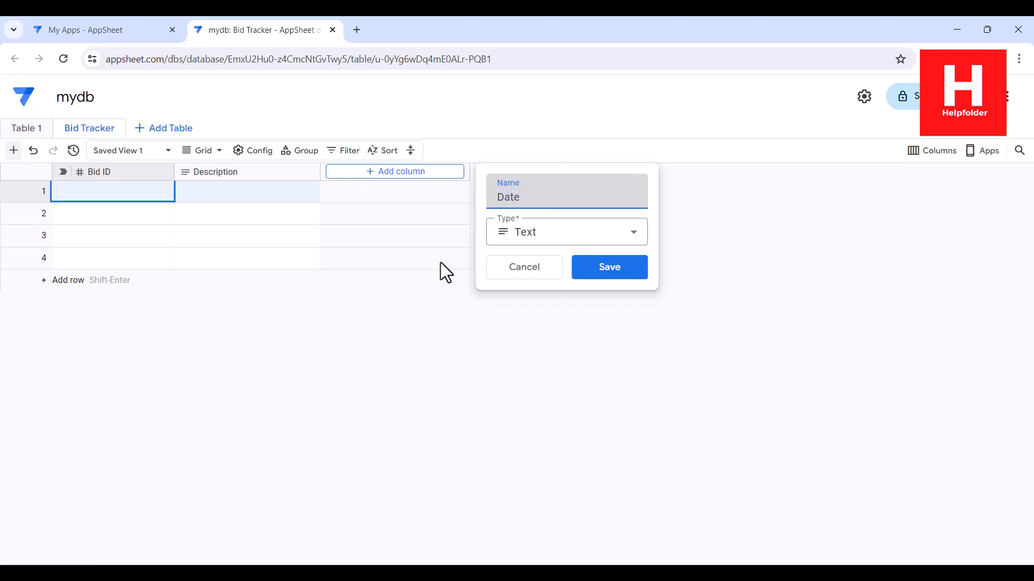
left_click(525, 242)
scroll(643, 447, "down", 5)
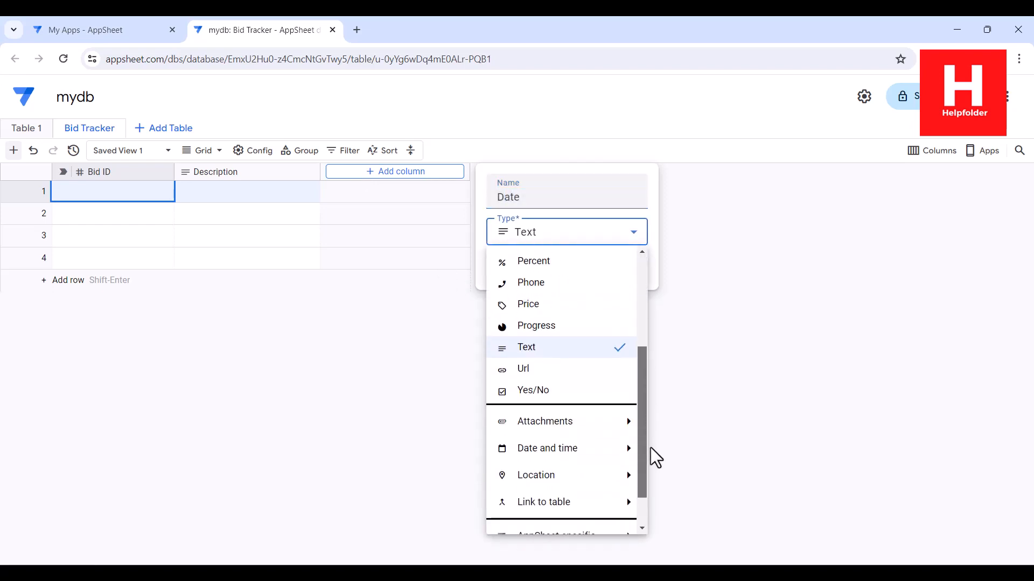
mouse_move(605, 418)
left_click(680, 404)
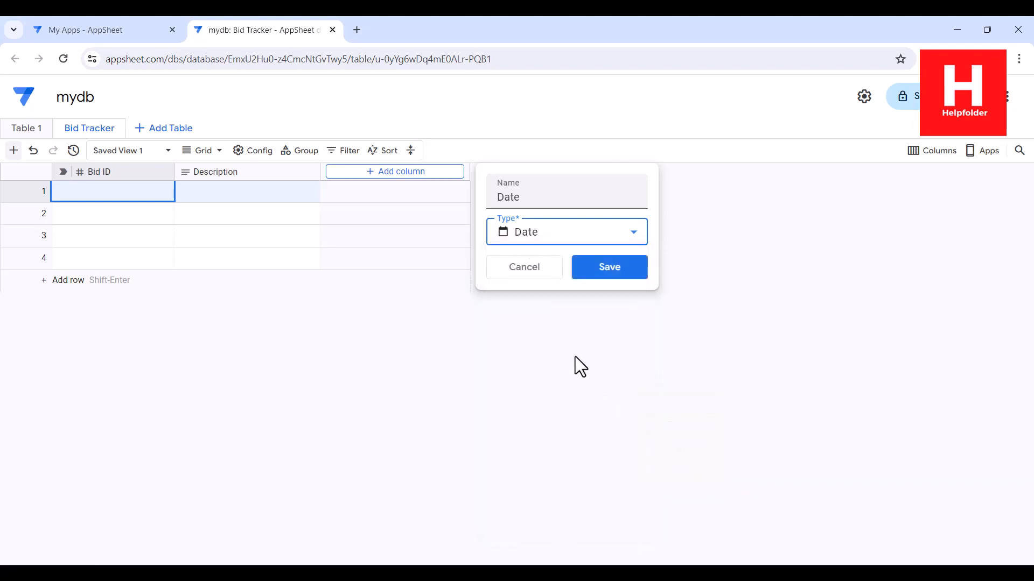
left_click(610, 272)
Add a column named Amount of type Number to the Bid Tracker table.
left_click(464, 172)
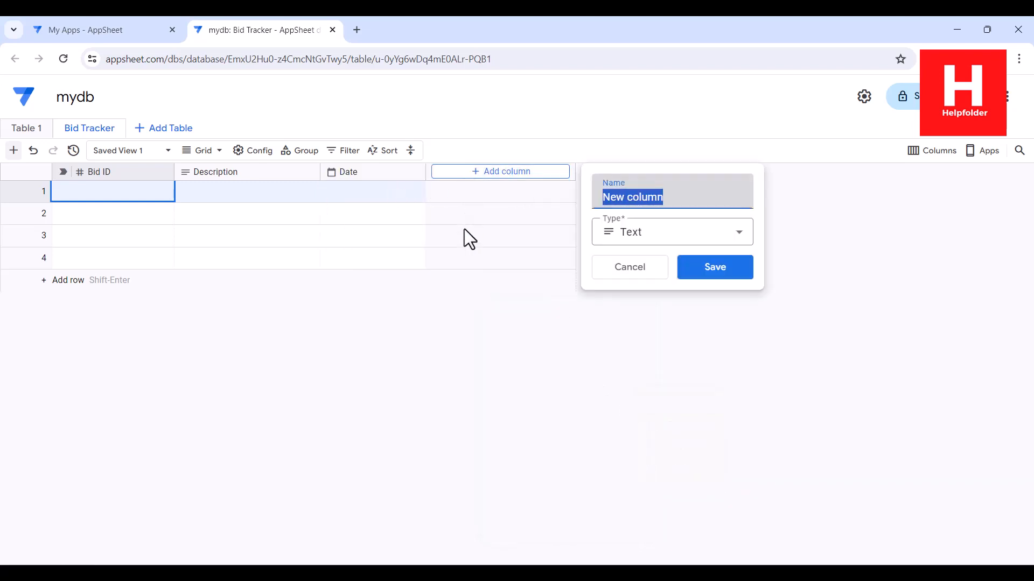
type("Am")
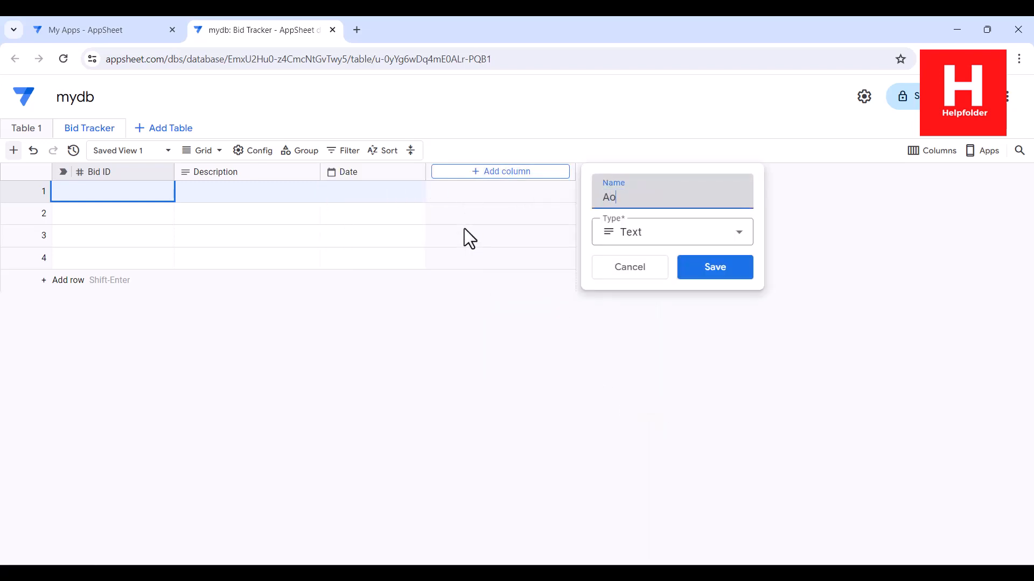
type("ount")
left_click(620, 241)
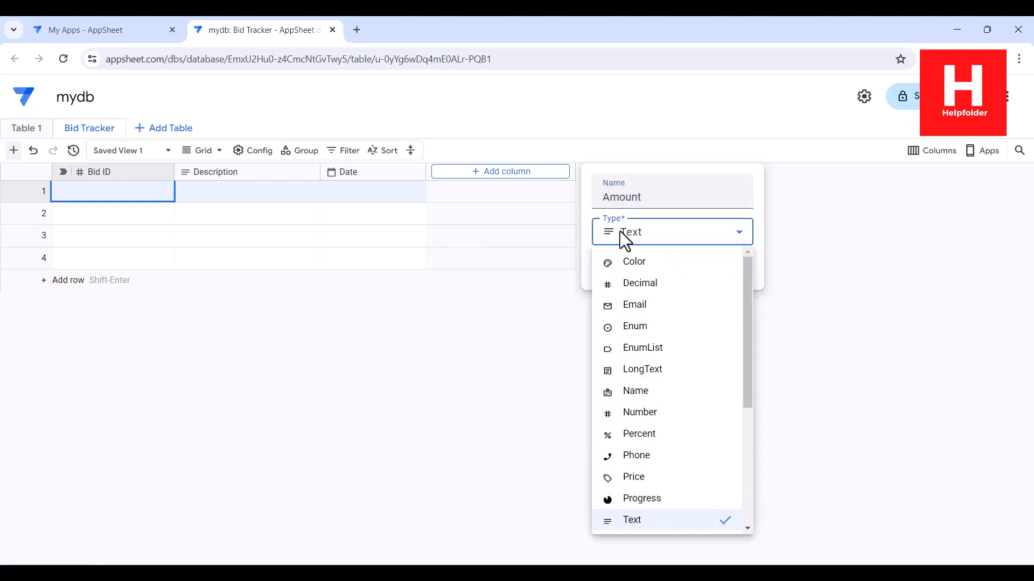
left_click(651, 413)
left_click(726, 268)
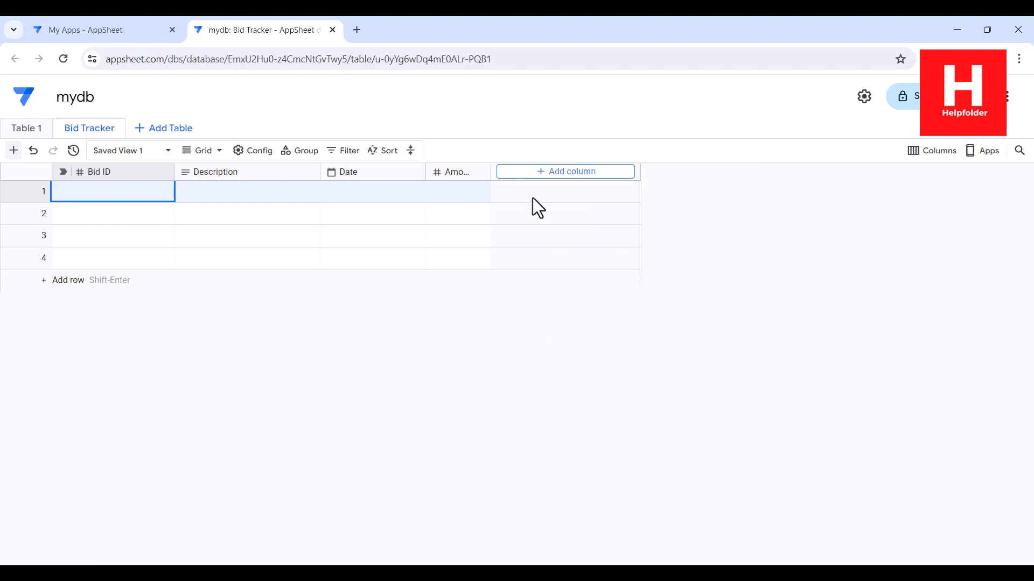
Add a column named Percent of type Percent to the Bid Tracker table.
left_click(600, 171)
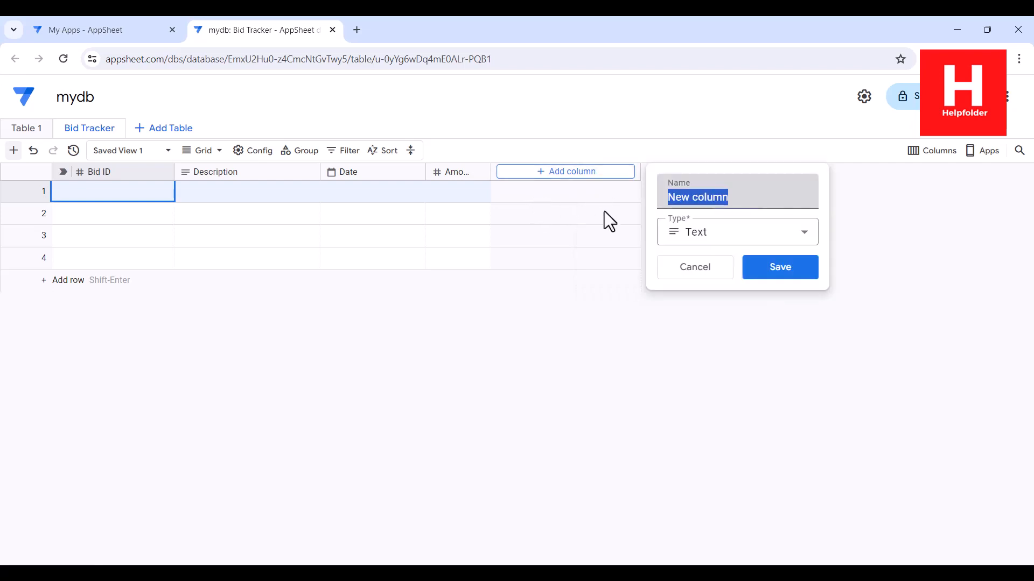
type("Percent")
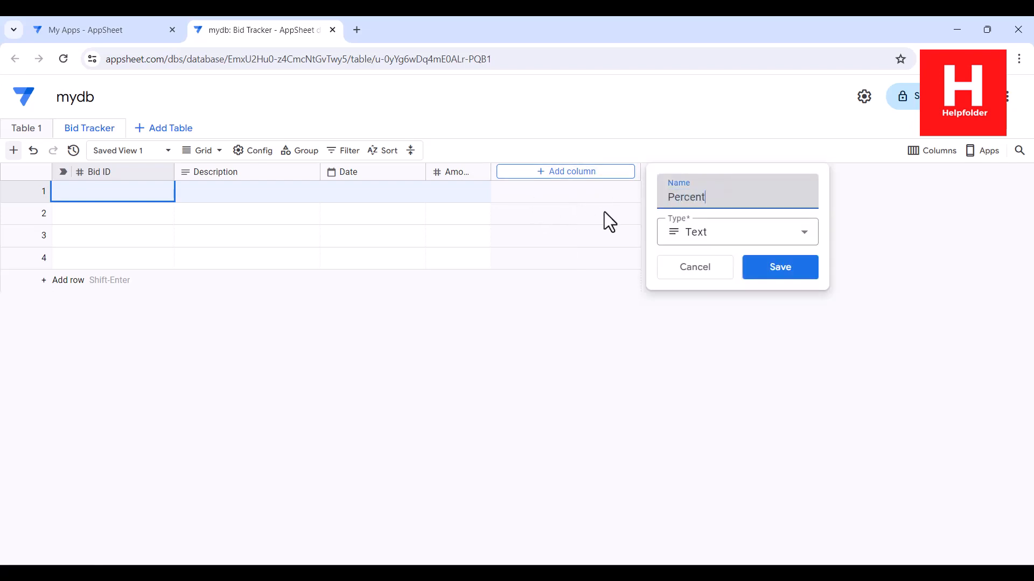
left_click(755, 238)
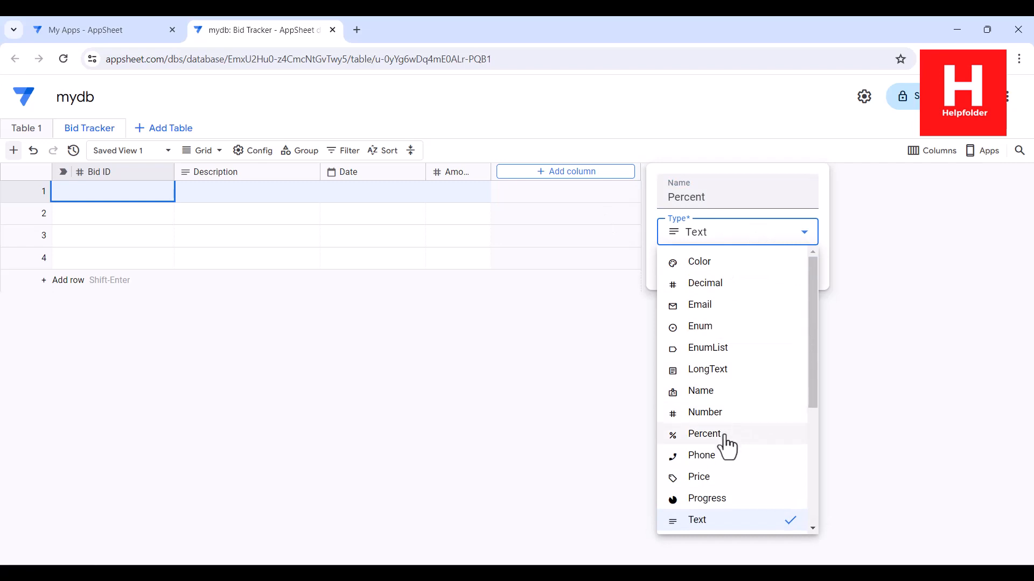
left_click(700, 435)
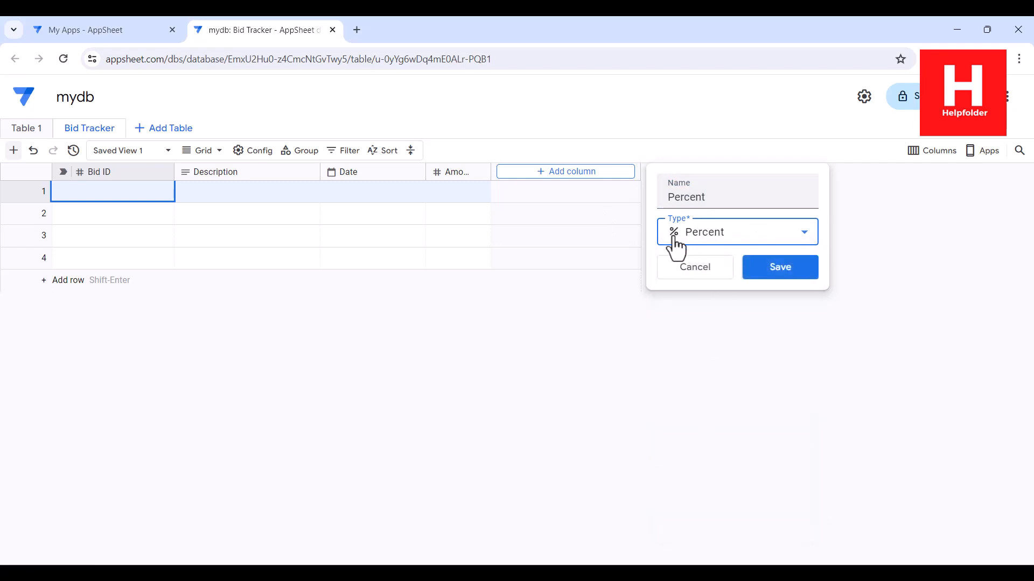
left_click(772, 270)
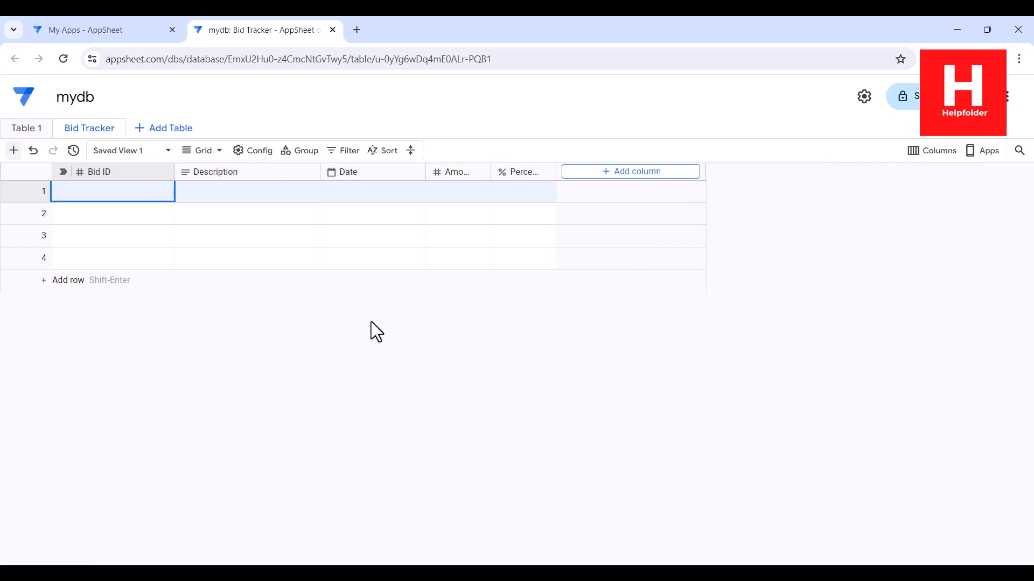
Narrow the Date column and add a column named Deadline of type Date to the Bid Tracker table.
left_click_drag(426, 172, 396, 172)
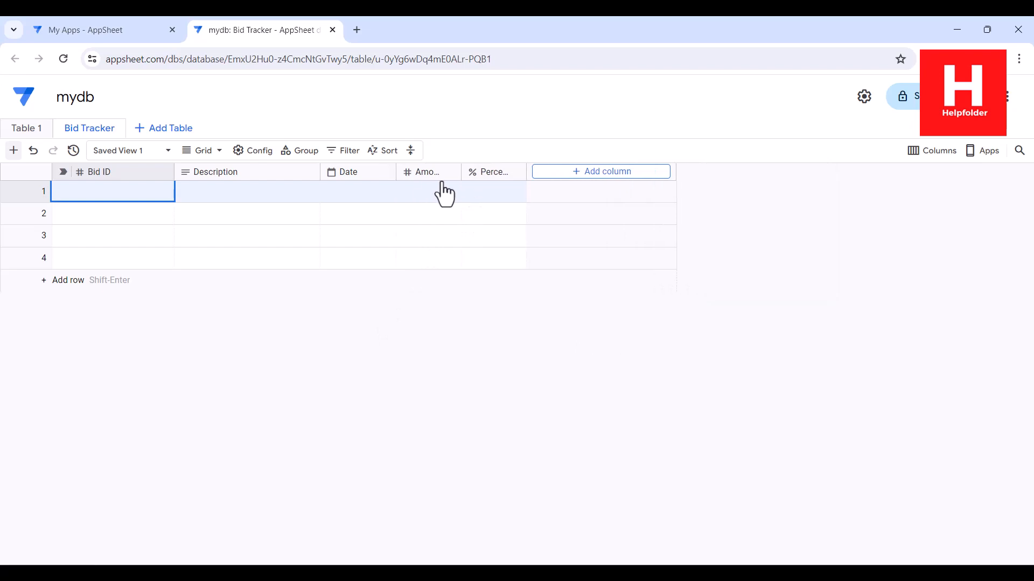
left_click(630, 174)
type("Dead")
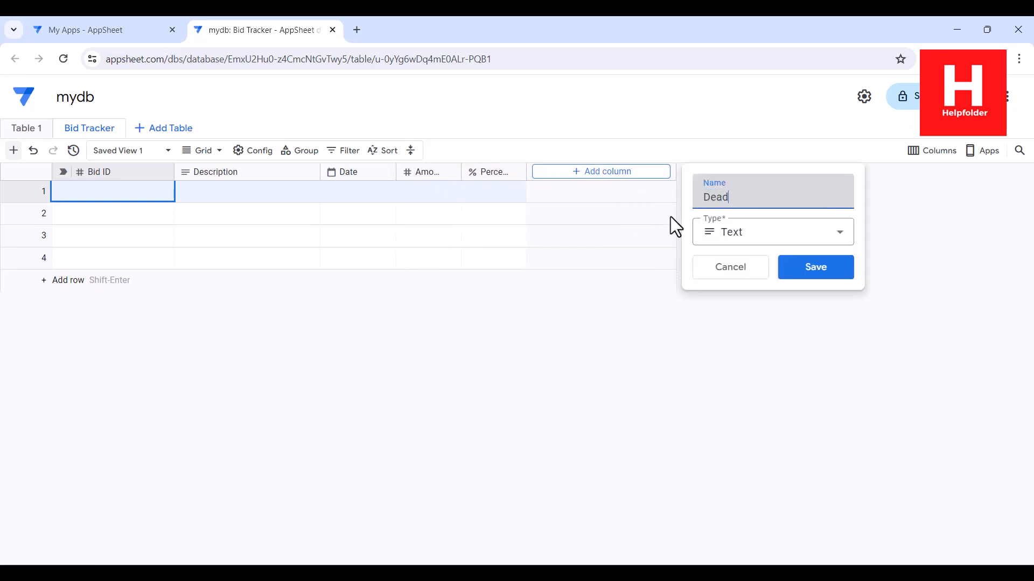
type("line")
left_click(743, 237)
left_click_drag(852, 366, 856, 496)
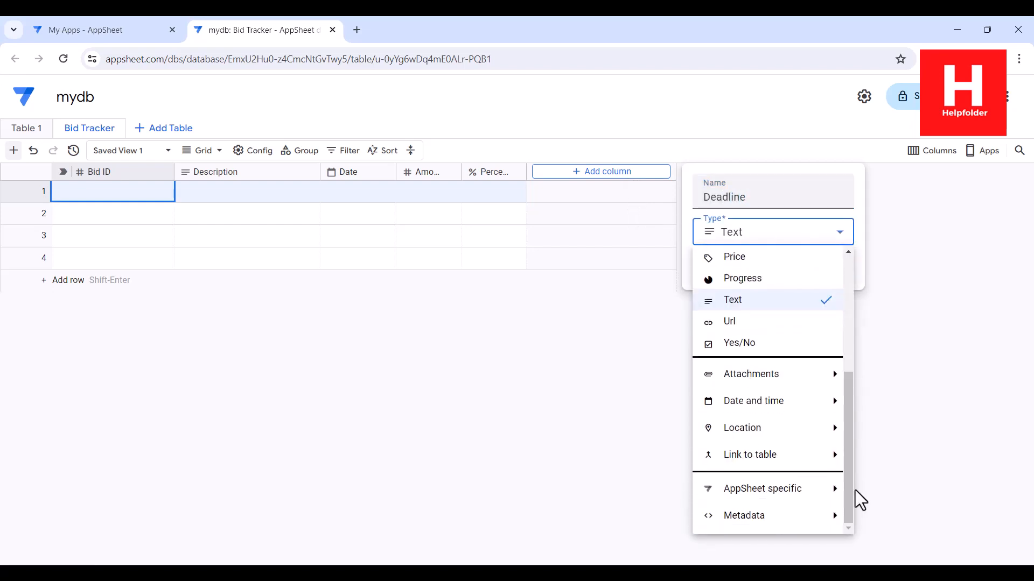
mouse_move(819, 411)
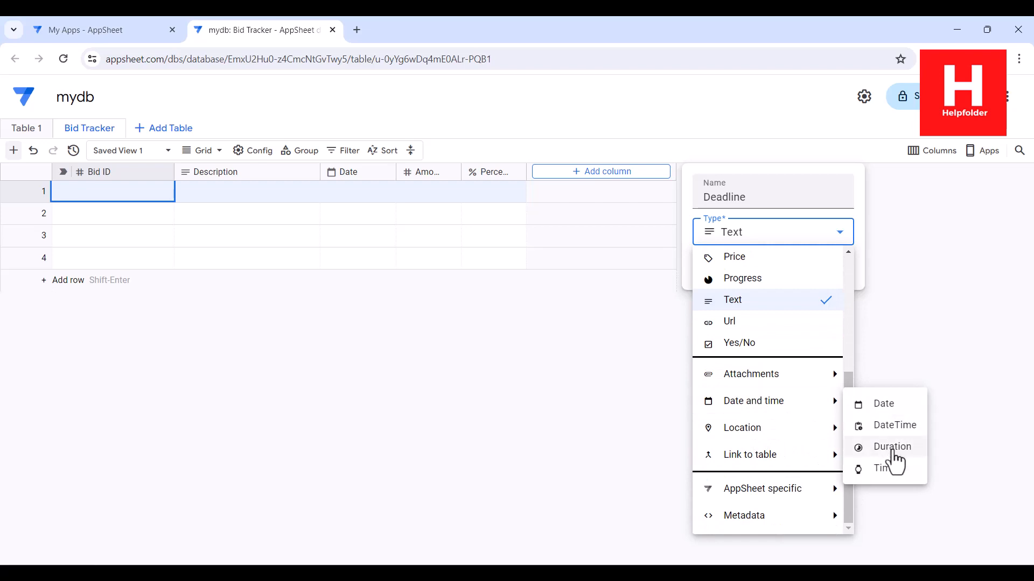
left_click(903, 408)
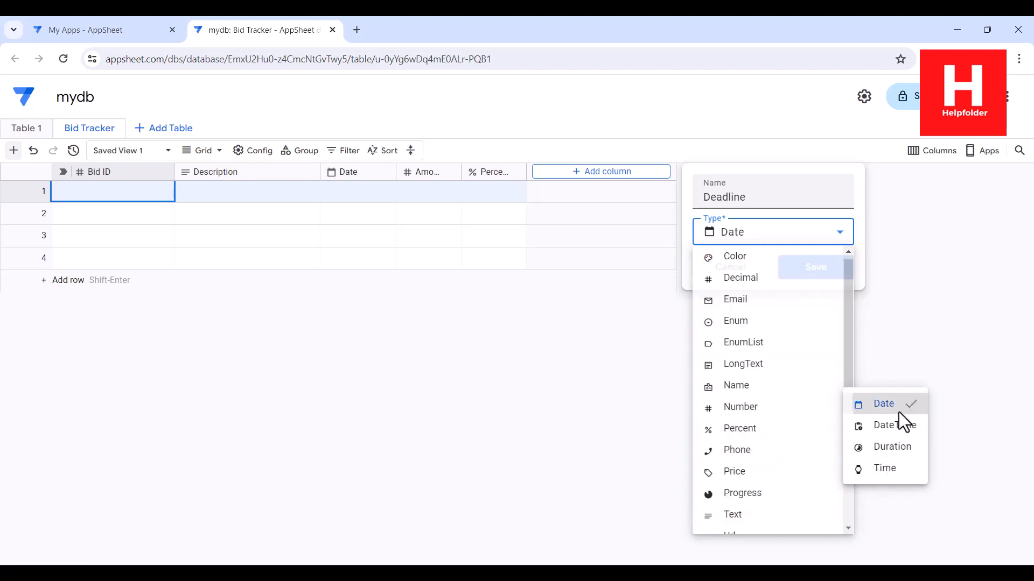
left_click(812, 269)
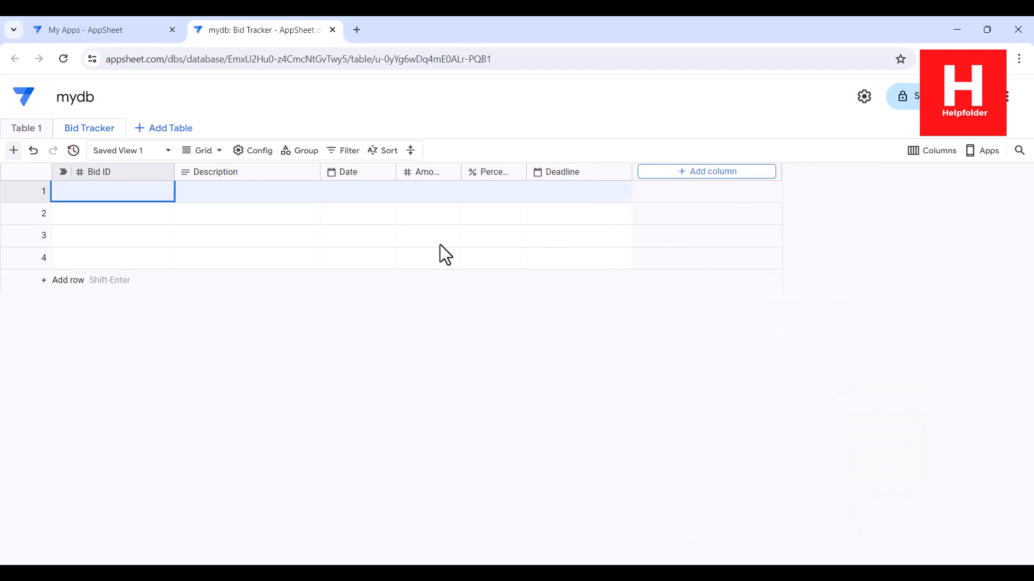
Add a column named Days of type Number to the Bid Tracker table.
left_click(673, 173)
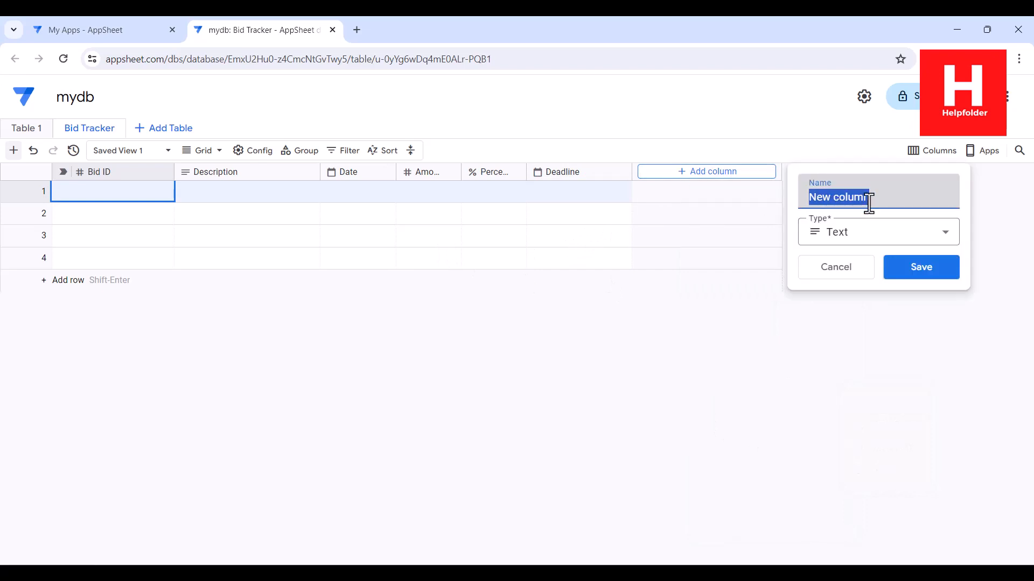
type("Days")
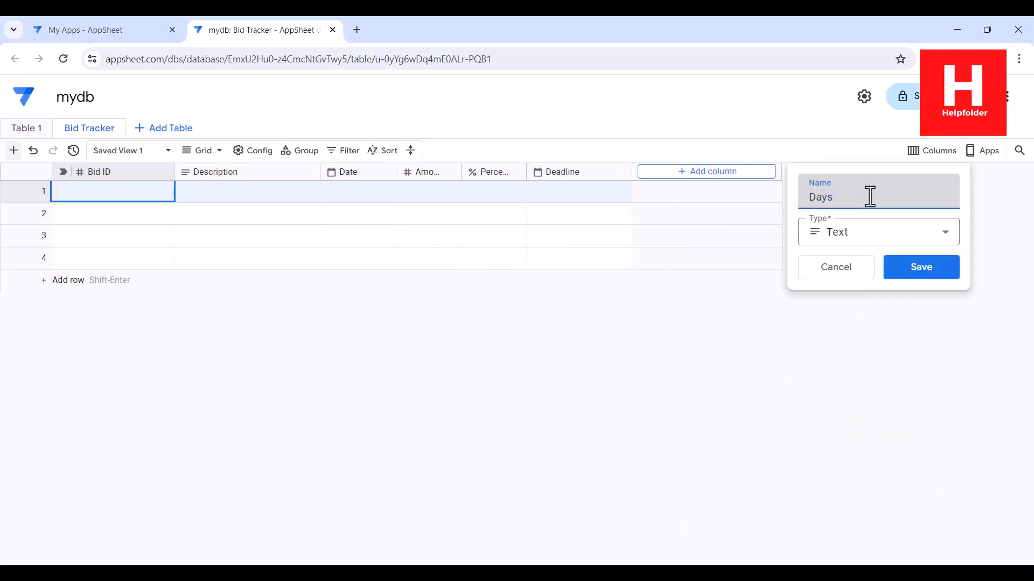
left_click(867, 235)
left_click(850, 416)
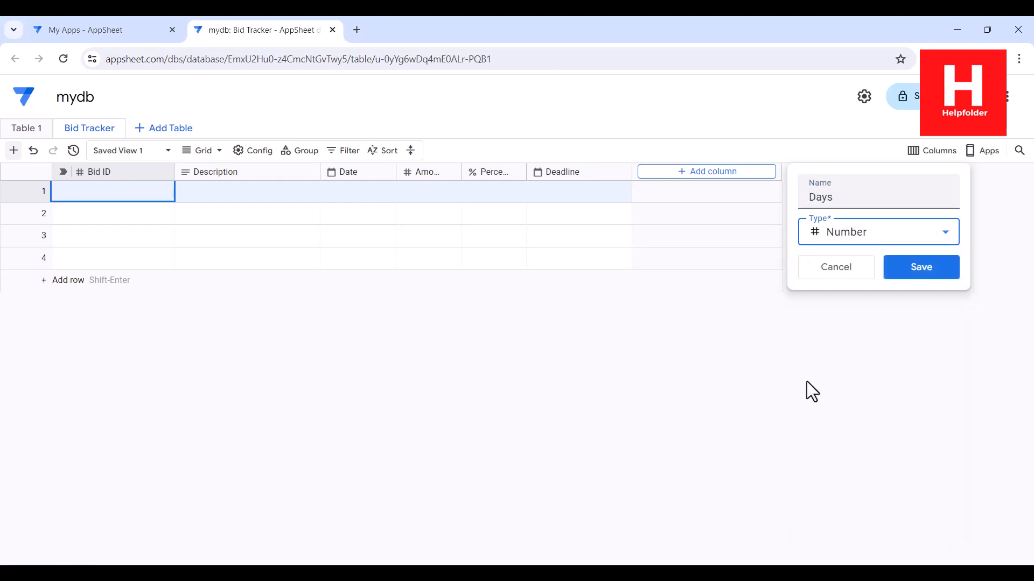
left_click(926, 272)
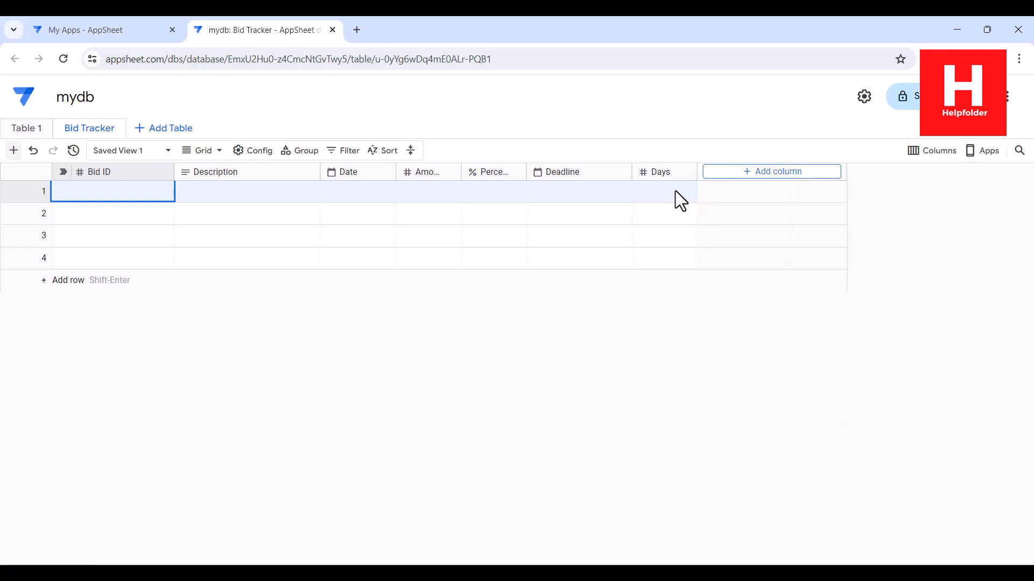
Start a new app from existing data, named Bid Tracker, in the Human Resources category.
left_click(82, 26)
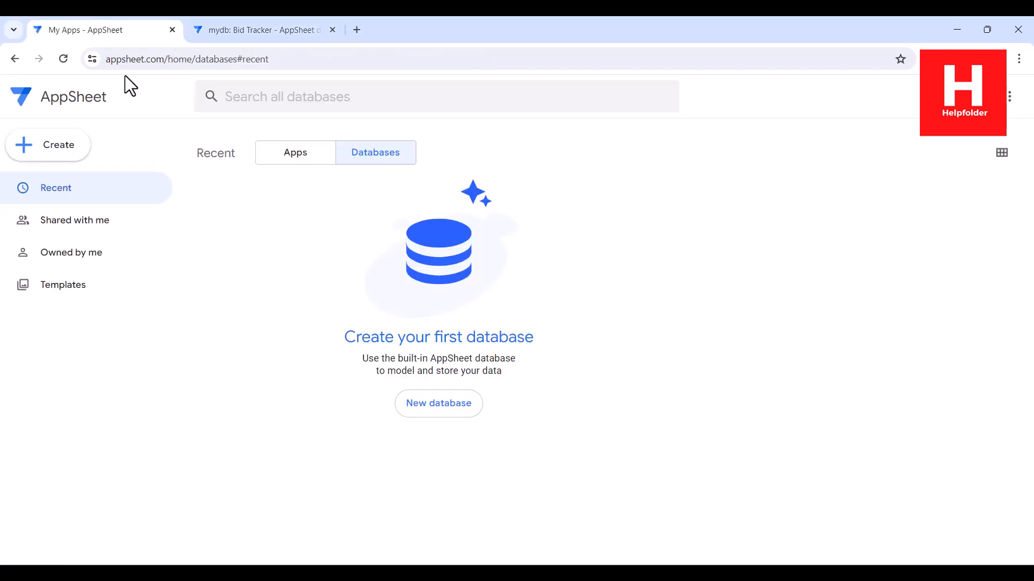
left_click(69, 151)
mouse_move(61, 196)
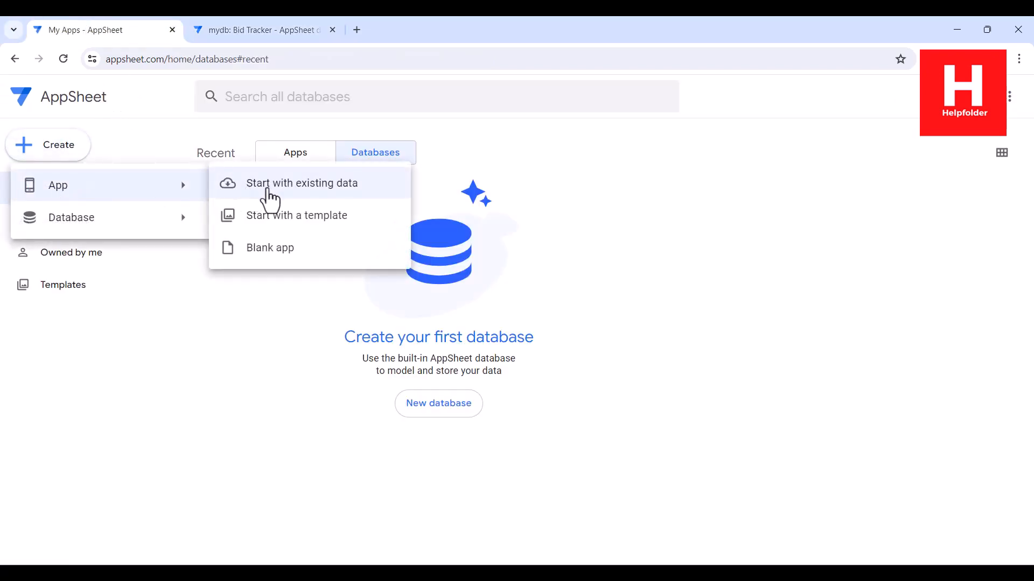
left_click(301, 186)
left_click_drag(415, 169, 325, 161)
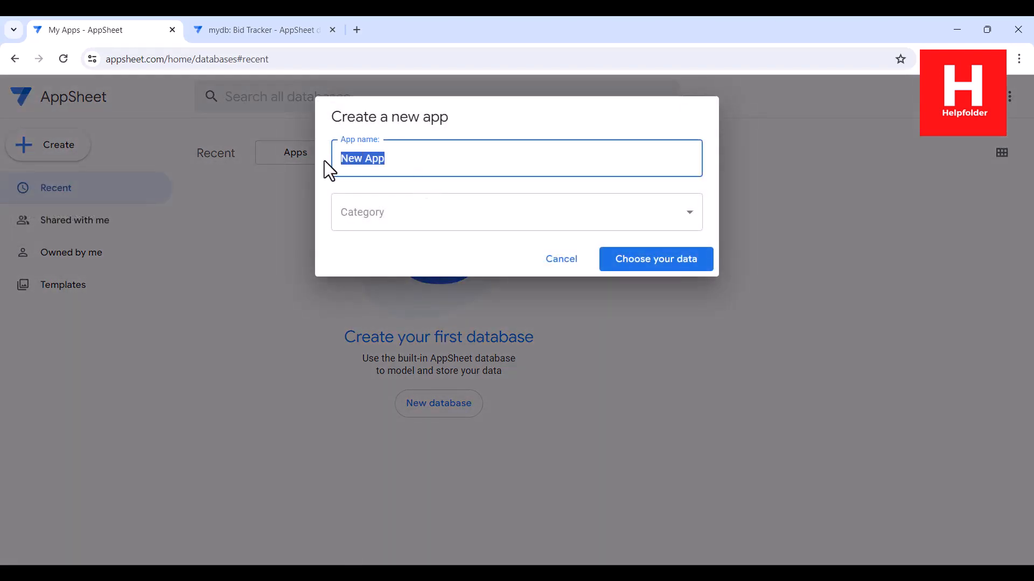
type("Bid Tracker")
left_click(393, 230)
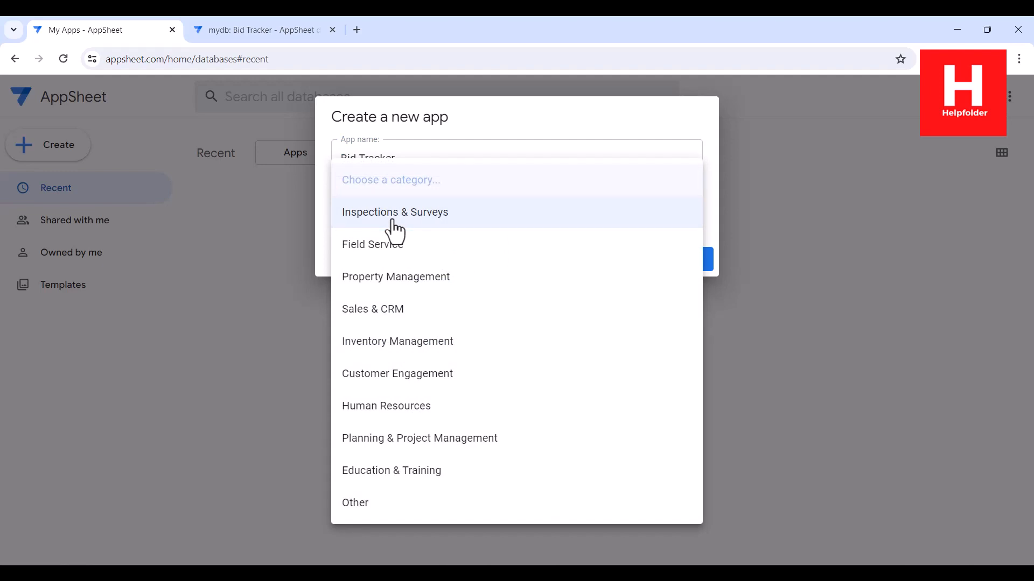
left_click(386, 409)
left_click(644, 264)
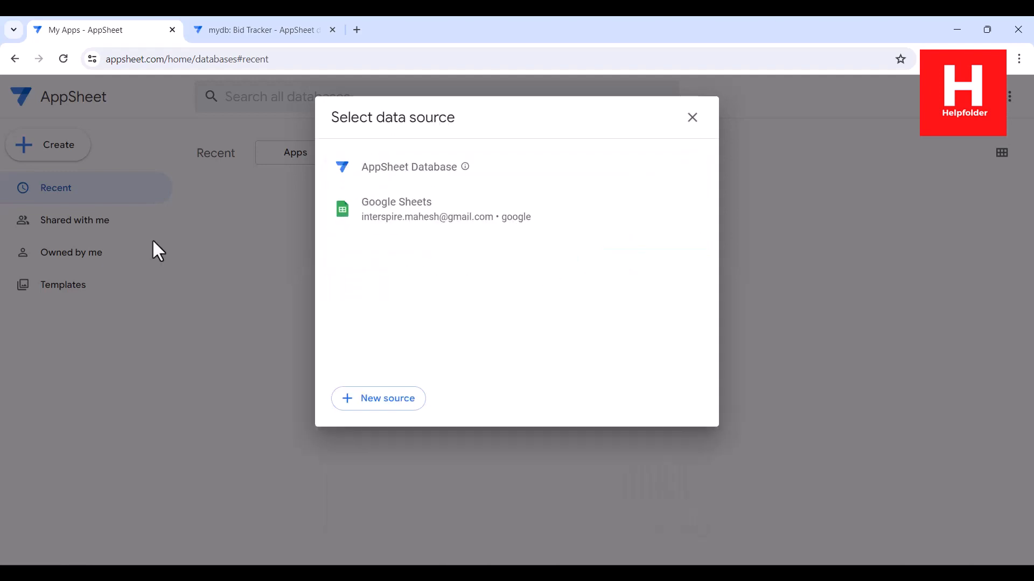
Choose the mydb AppSheet database as data source, exclude Table 1, and create the app with only the Bid Tracker table.
left_click(393, 180)
left_click(392, 196)
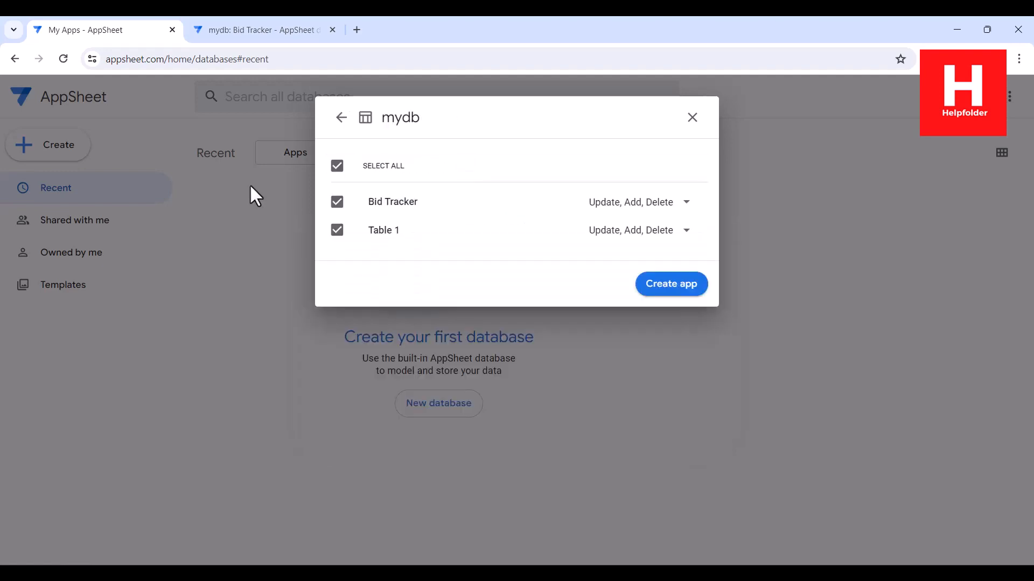
left_click(337, 231)
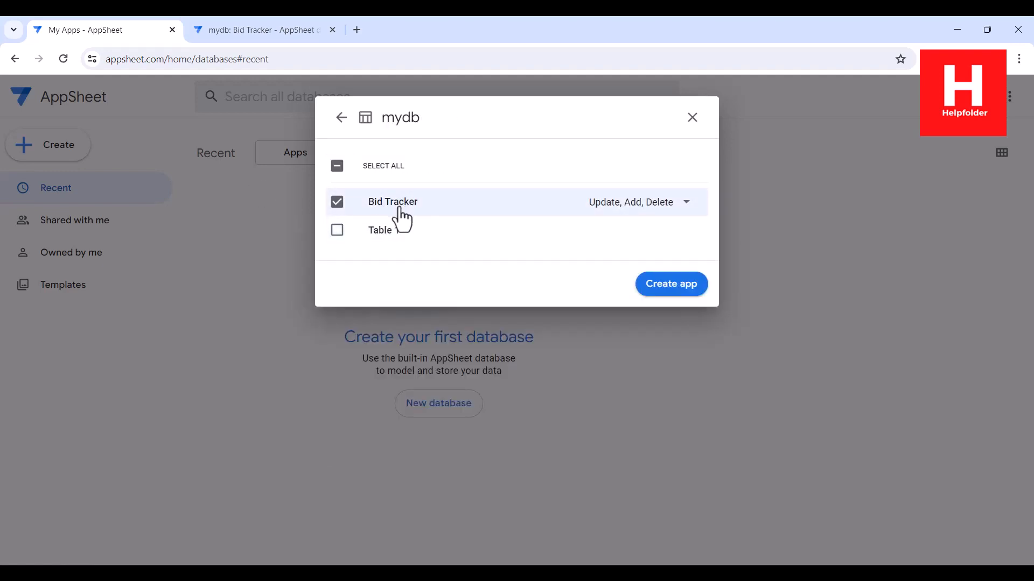
left_click(683, 295)
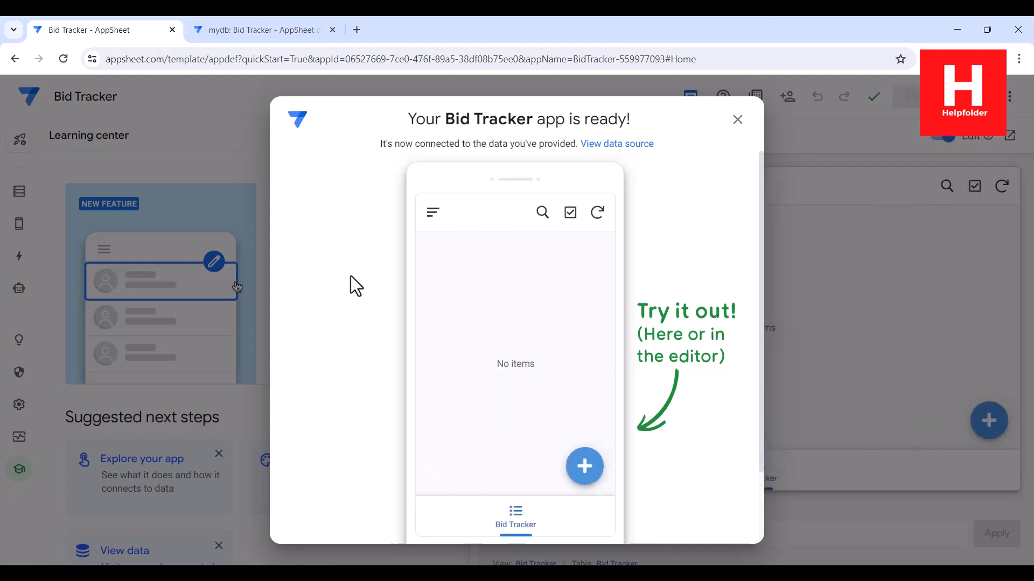
left_click(738, 121)
Change the view type of the app's Bid Tracker view to table.
mouse_move(16, 224)
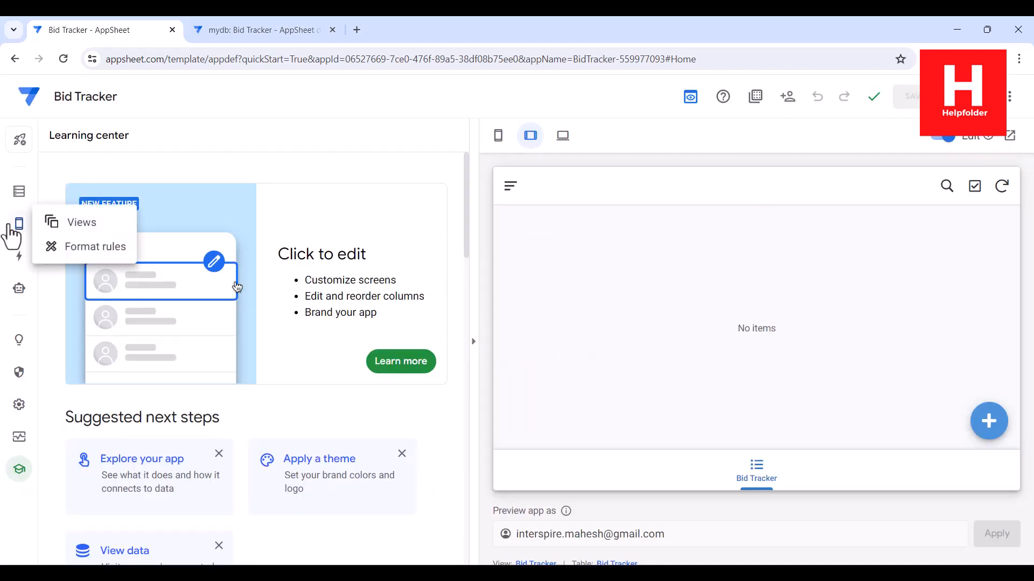
left_click(74, 229)
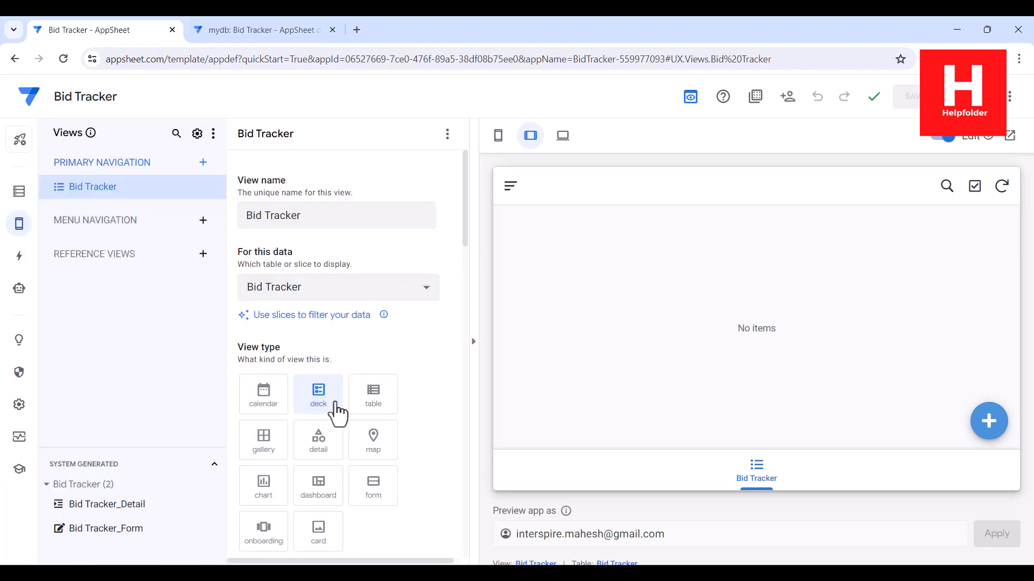
left_click(375, 405)
Remove the ascending Date sort from the Bid Tracker view's options and save the app.
scroll(441, 382, "down", 8)
scroll(434, 364, "up", 3)
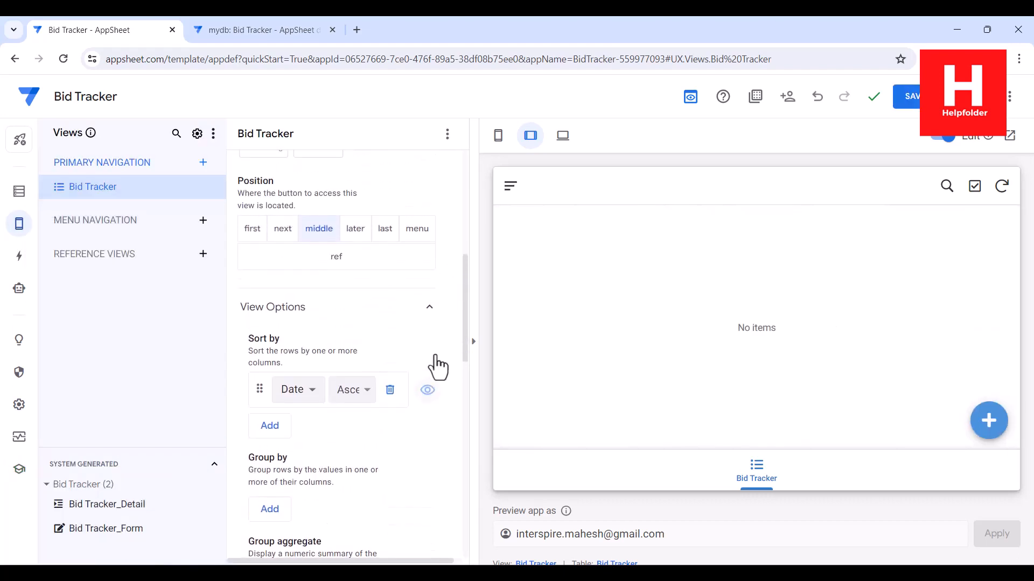
scroll(422, 376, "down", 3)
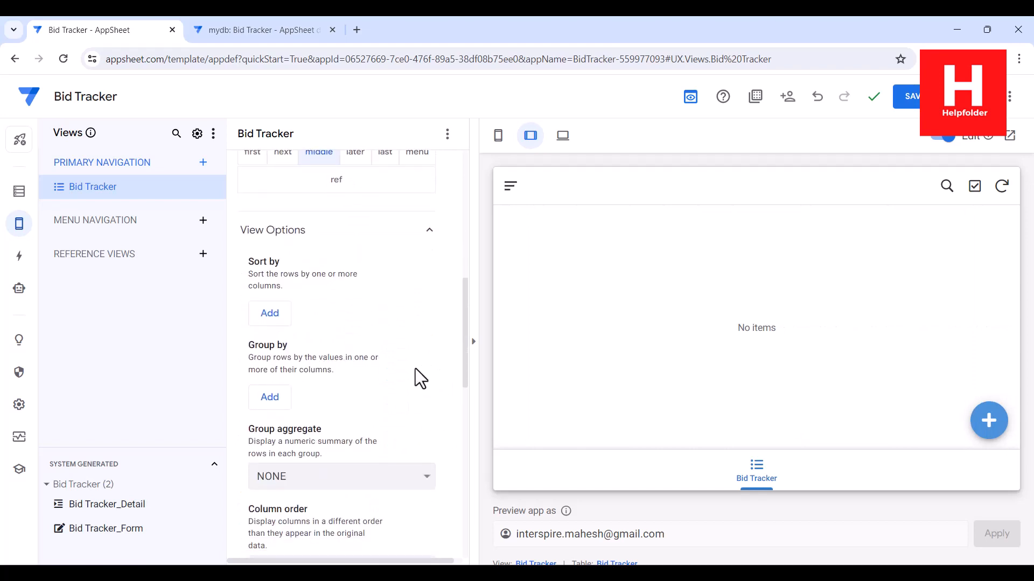
scroll(418, 379, "up", 8)
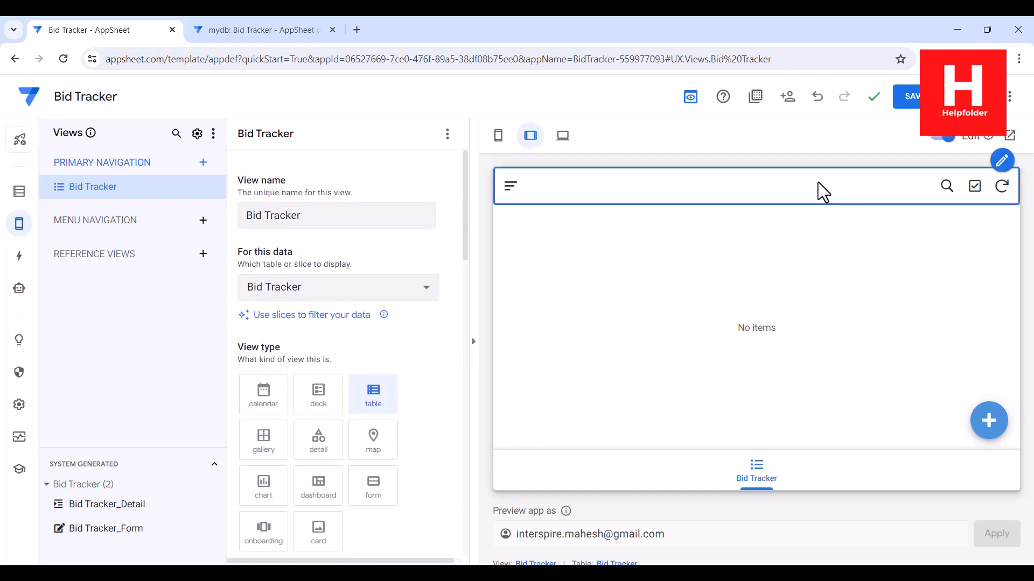
left_click(908, 96)
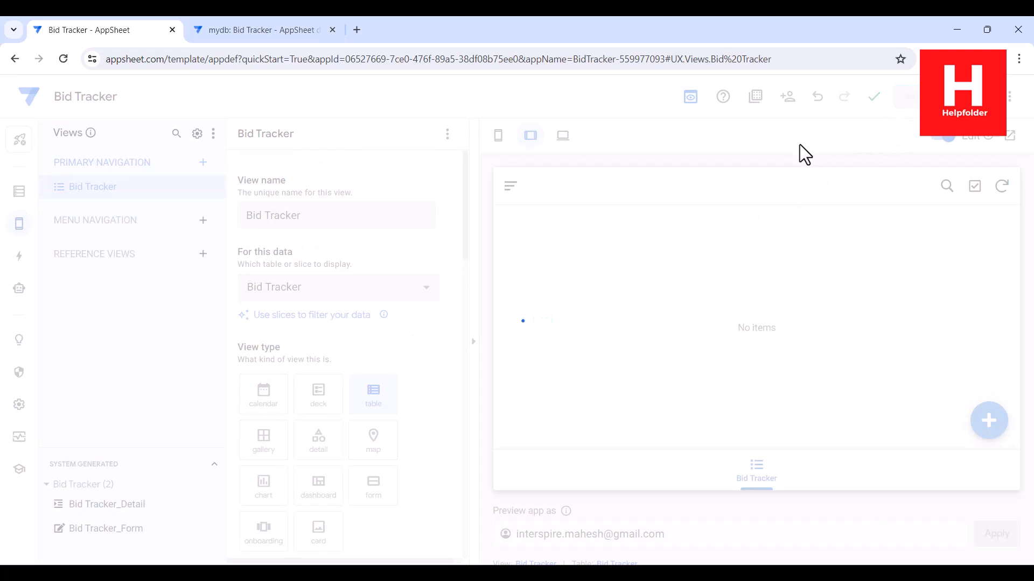
Open the app's desktop preview in its own tab and start a record with Bid ID 100 and description "Bid for the govt proposal 244".
left_click(562, 138)
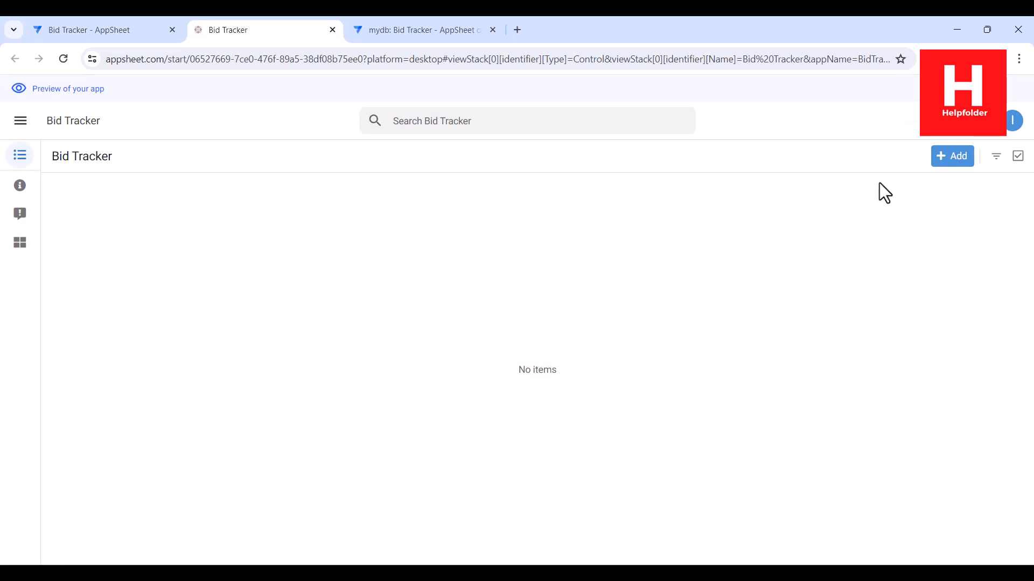
left_click(949, 157)
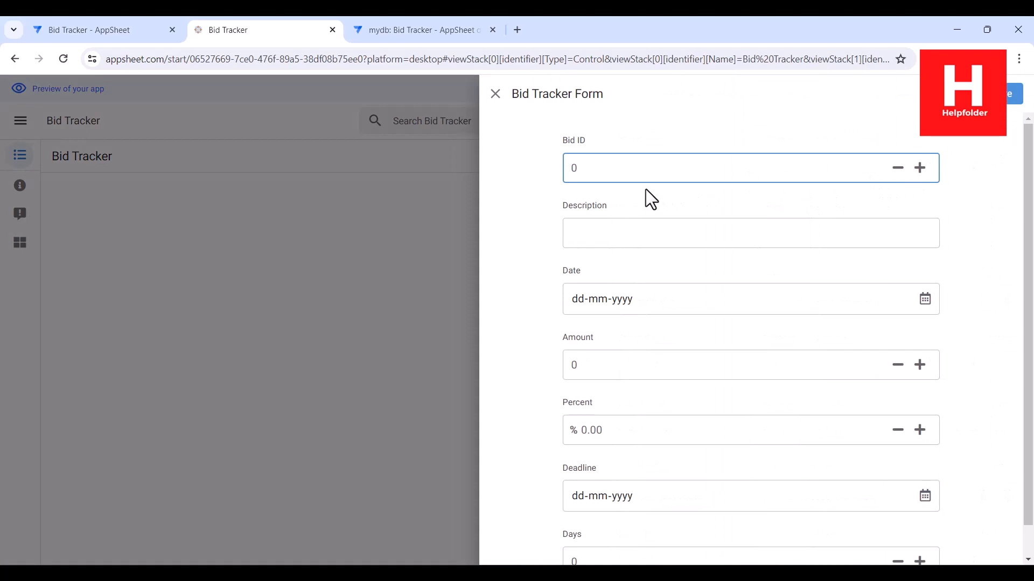
type("100")
left_click(607, 228)
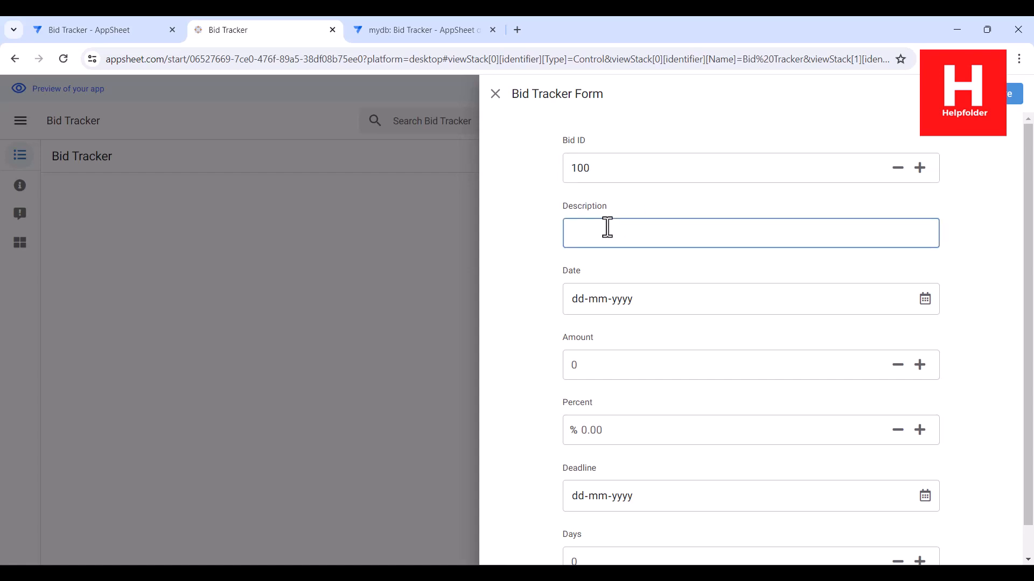
type("Bid for the govt proposal 244")
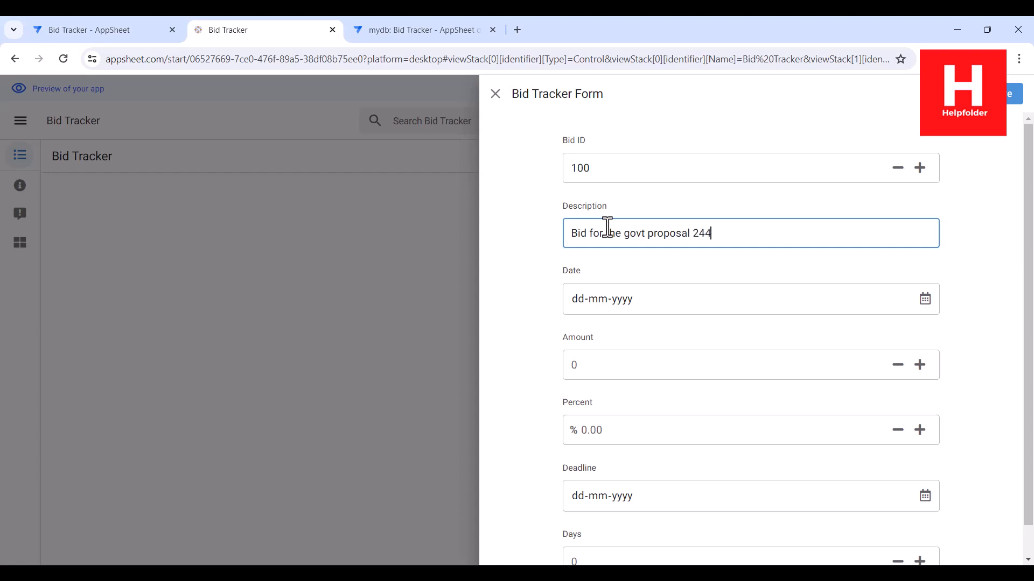
Set the new bid's date to 27-12-2023, its amount to 199 and its percent to 71.
left_click(925, 299)
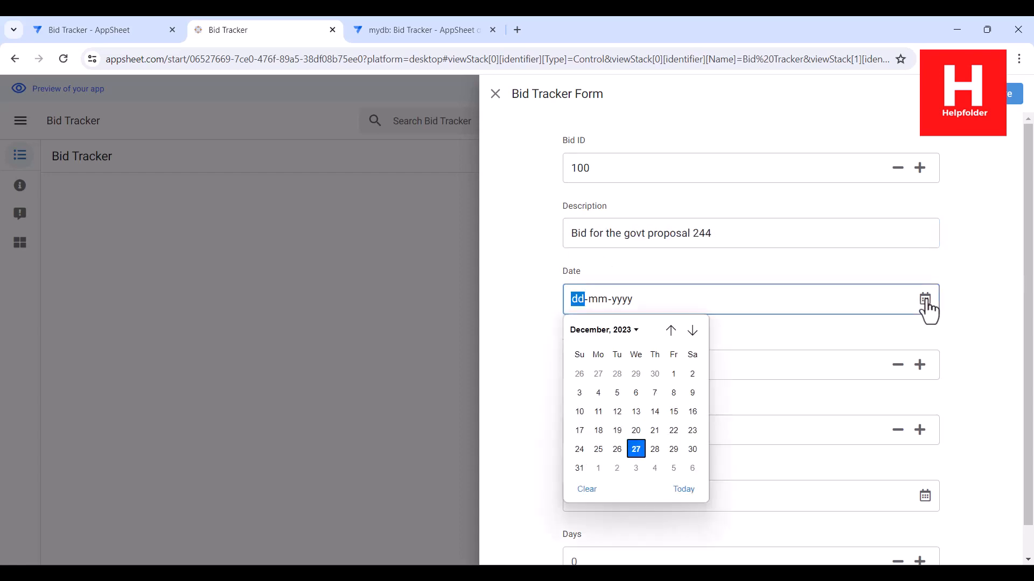
left_click(639, 447)
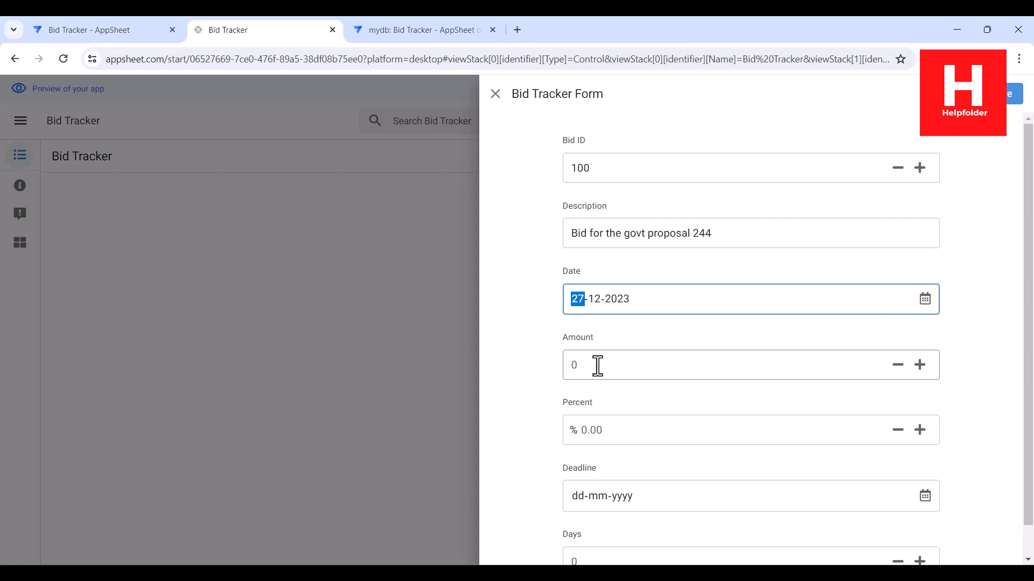
left_click(597, 365)
type("199")
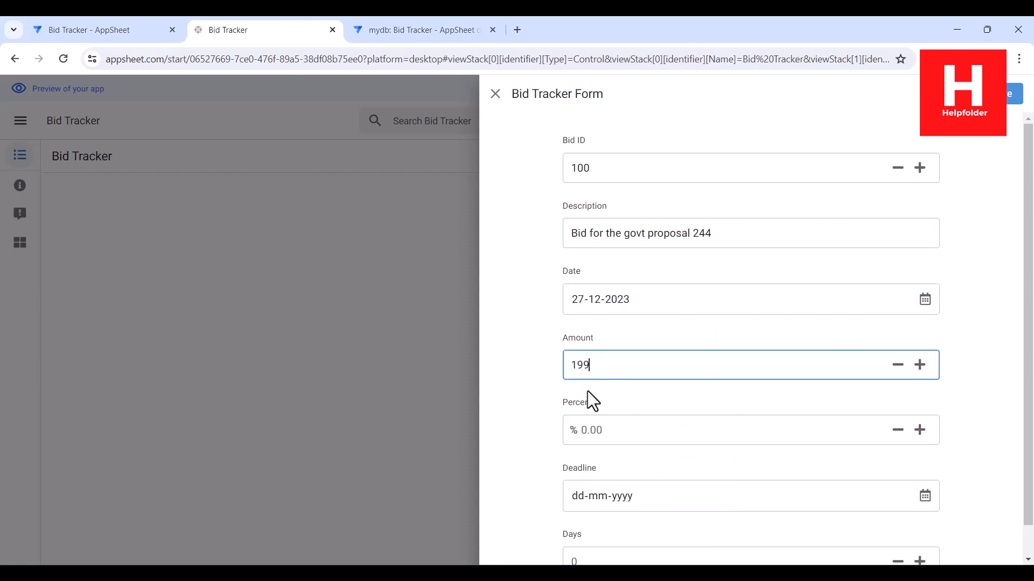
left_click(673, 434)
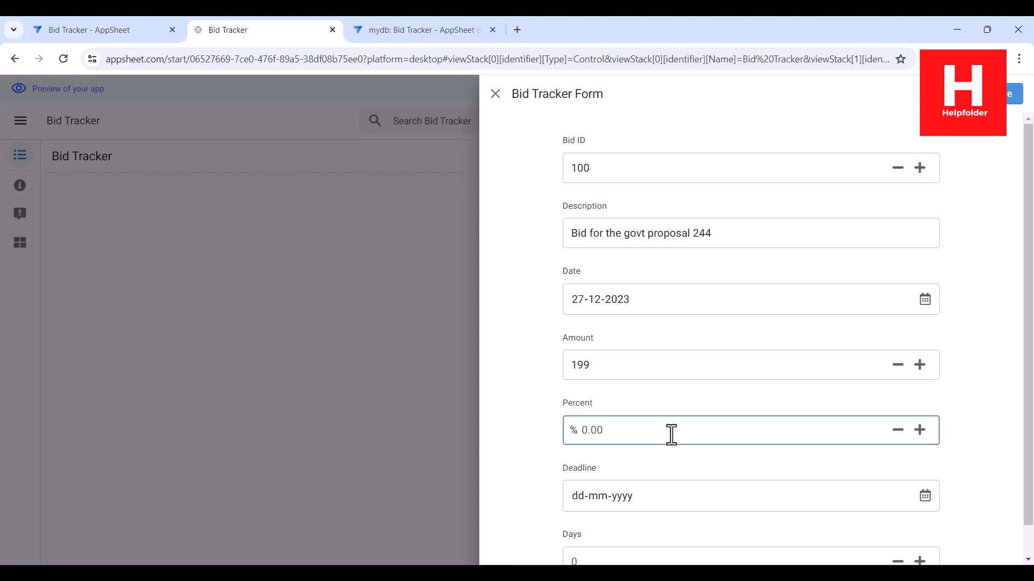
type("71")
left_click(508, 403)
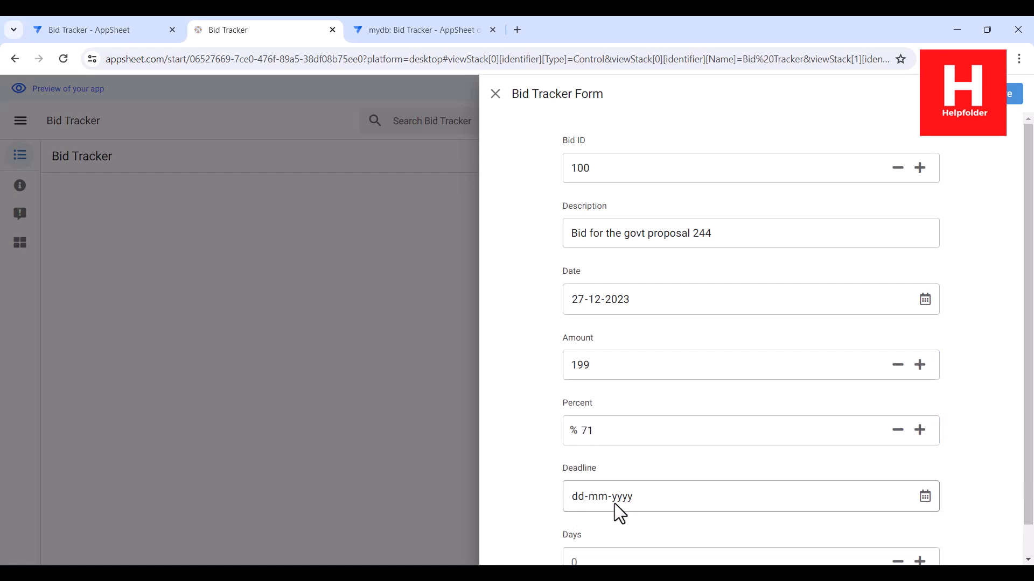
Set the bid's deadline to 30-12-2023 and its days to 3, and save the record.
left_click(925, 501)
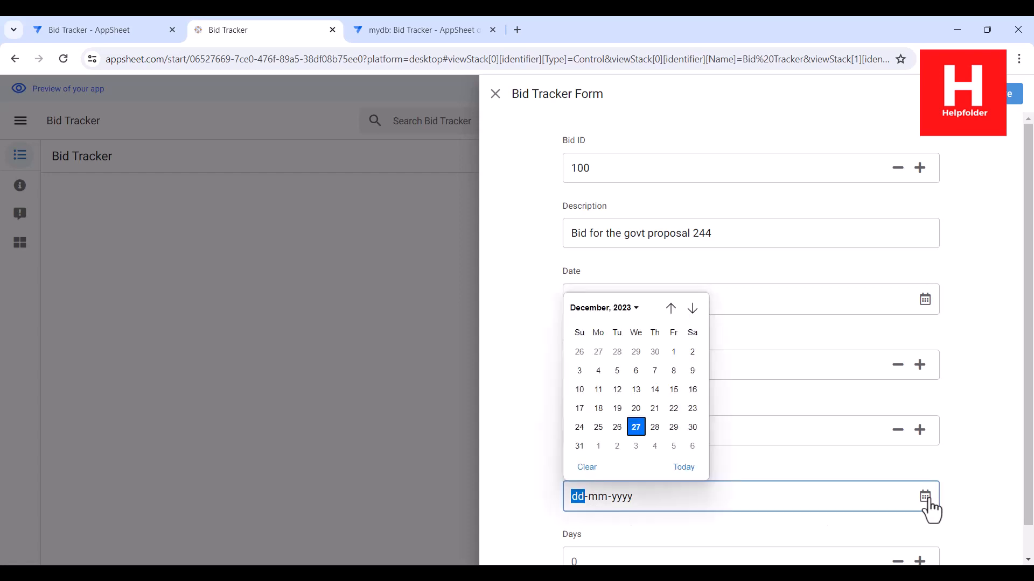
left_click(693, 430)
scroll(499, 444, "down", 1)
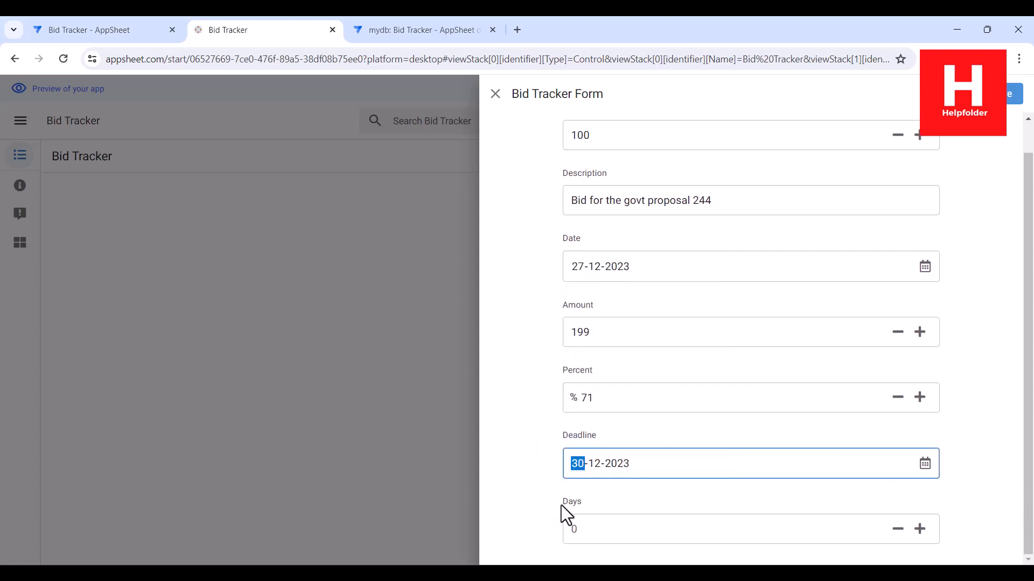
left_click(602, 530)
type("3")
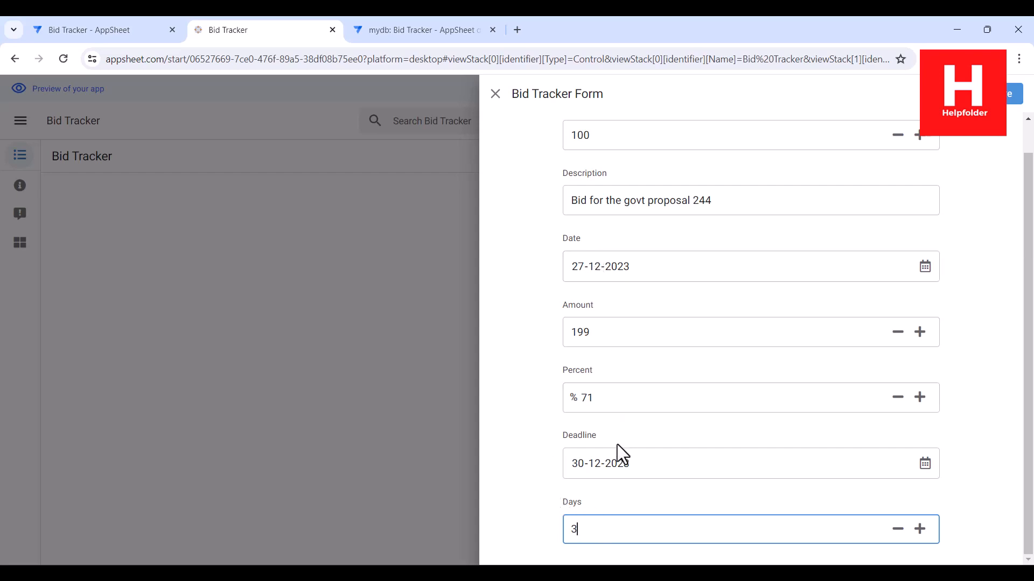
left_click(549, 458)
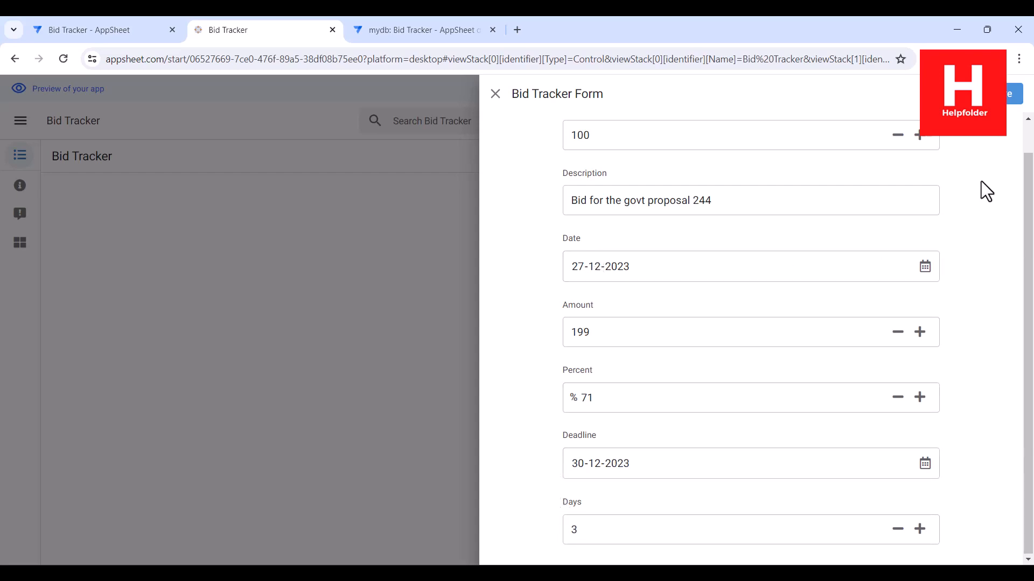
left_click(1014, 93)
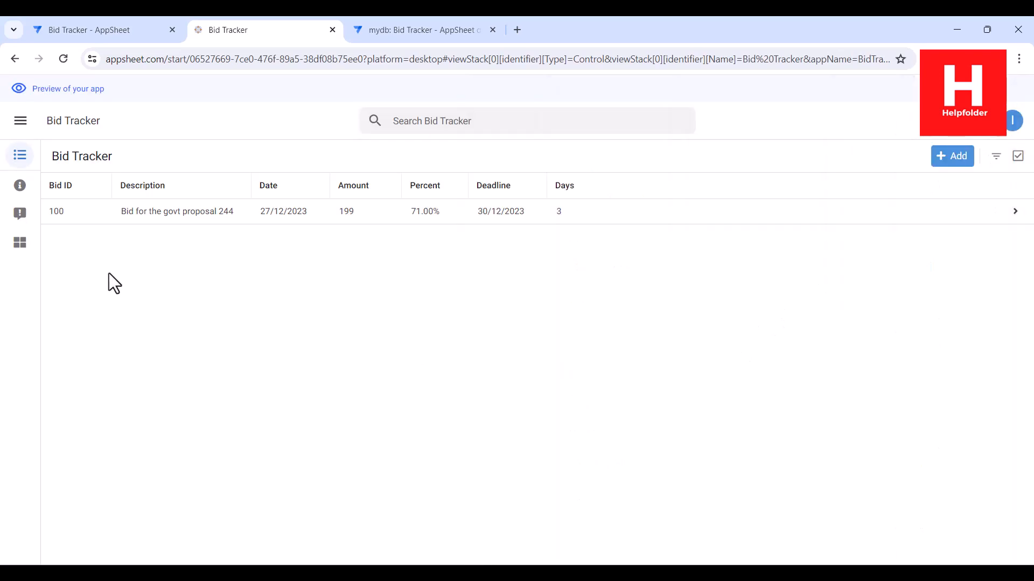